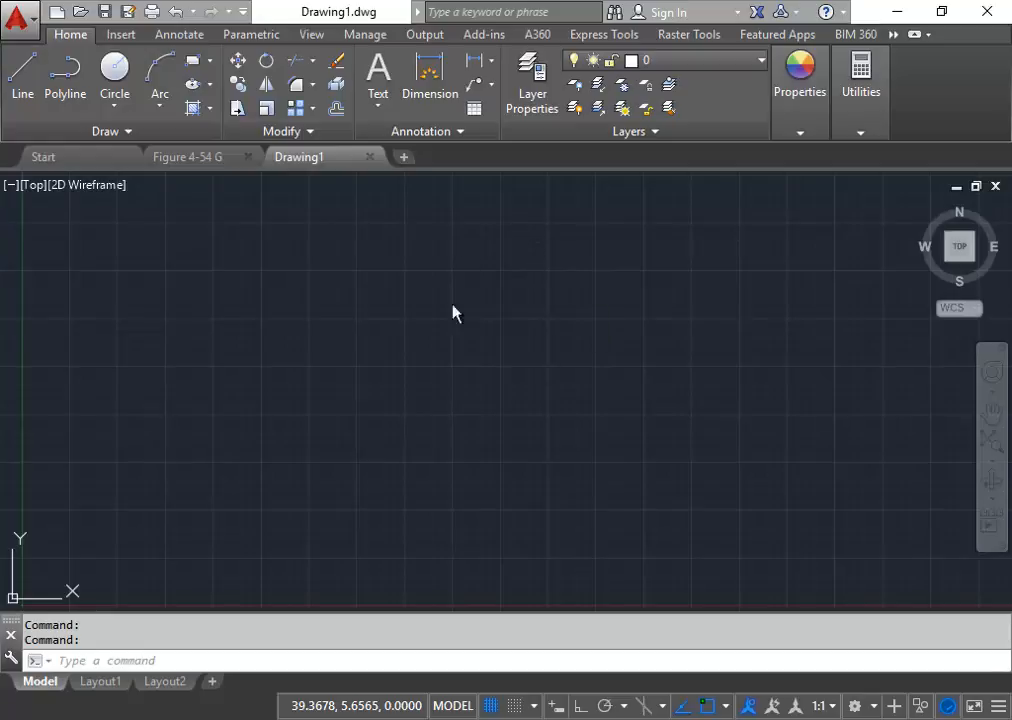
Step: Open the layer properties manager and lock layer 0
{"action": "left_click", "coordinate": [541, 101]}
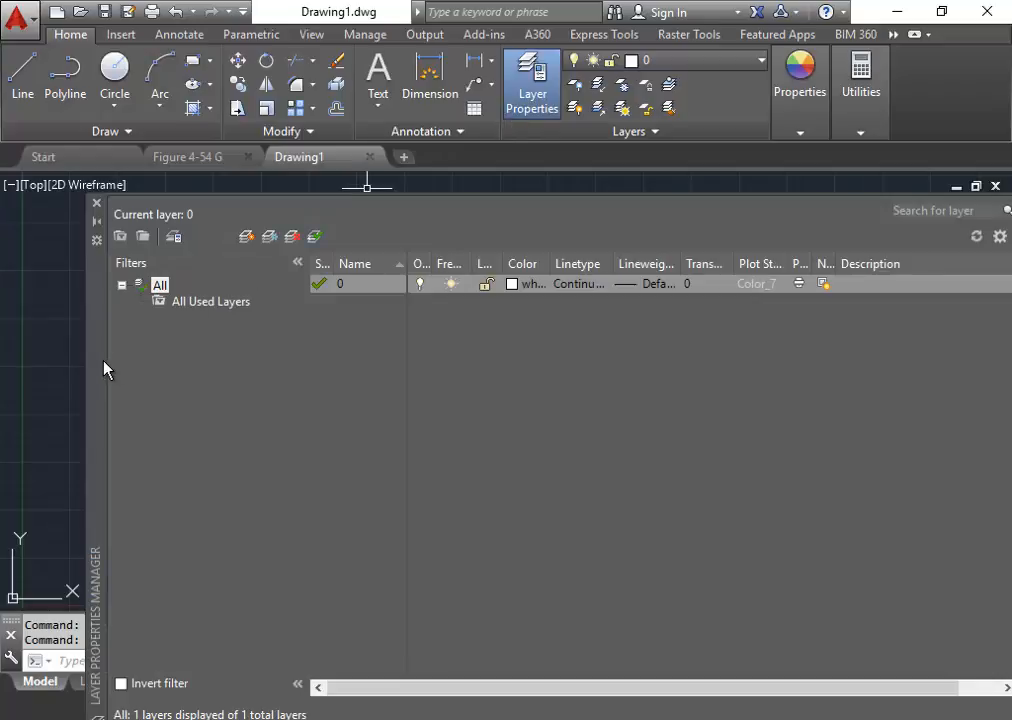
{"action": "left_click_drag", "start_coordinate": [99, 363], "coordinate": [60, 363]}
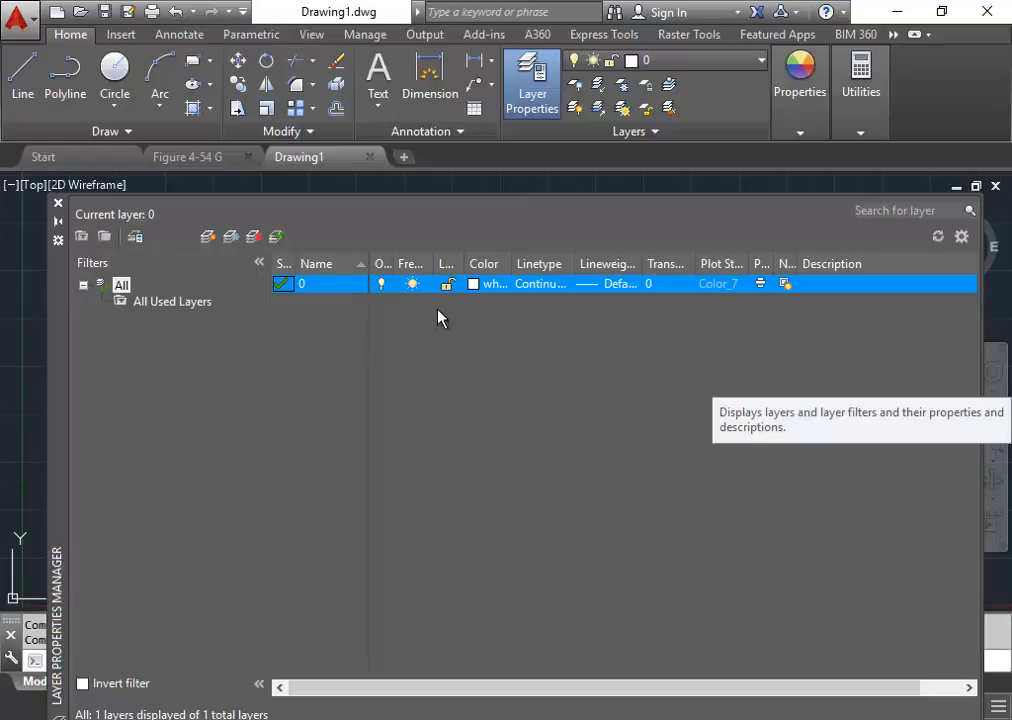
{"action": "left_click", "coordinate": [447, 285]}
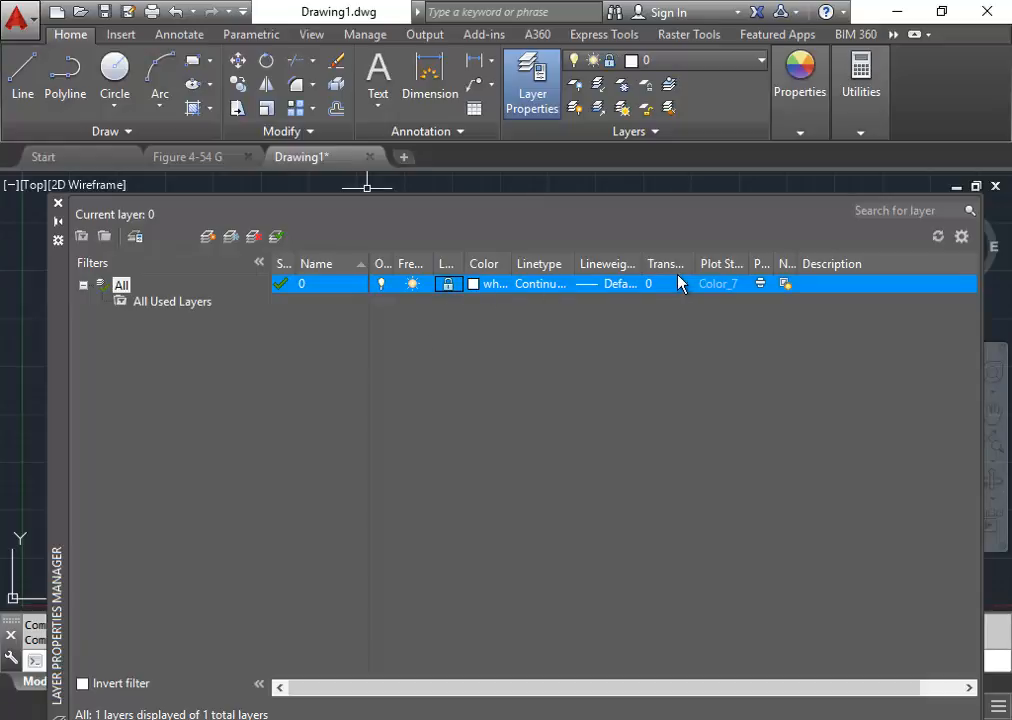
Step: Set layer 0's transparency to 90 and turn off its plotting
{"action": "left_click", "coordinate": [651, 289]}
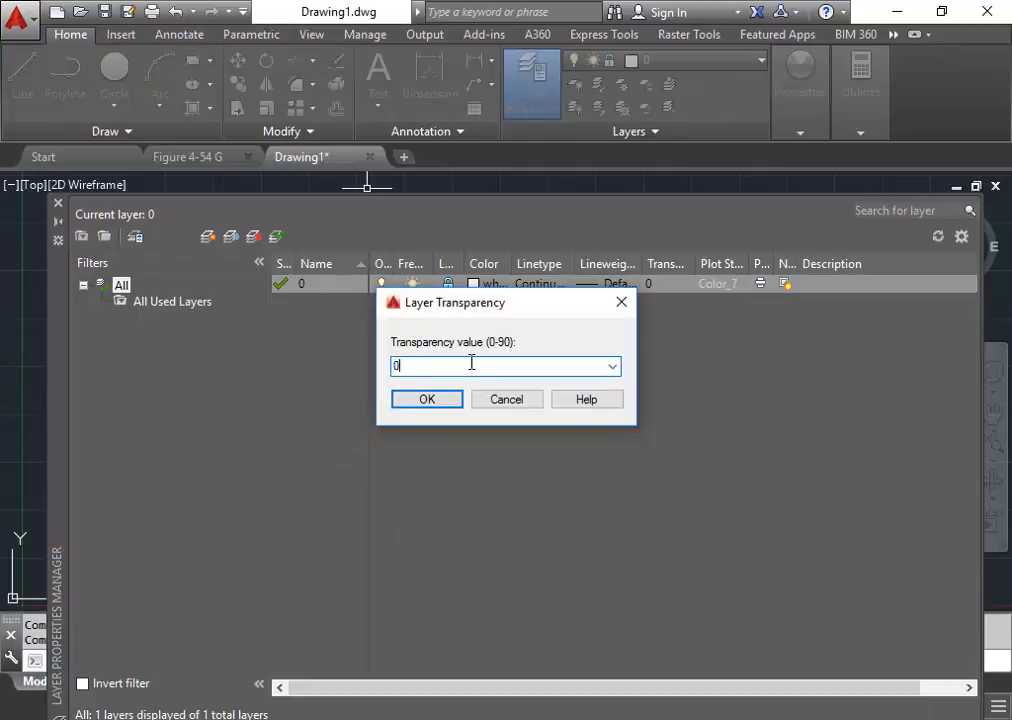
{"action": "type", "text": "90"}
{"action": "left_click_drag", "start_coordinate": [432, 364], "coordinate": [348, 366]}
{"action": "type", "text": "90"}
{"action": "left_click", "coordinate": [425, 402]}
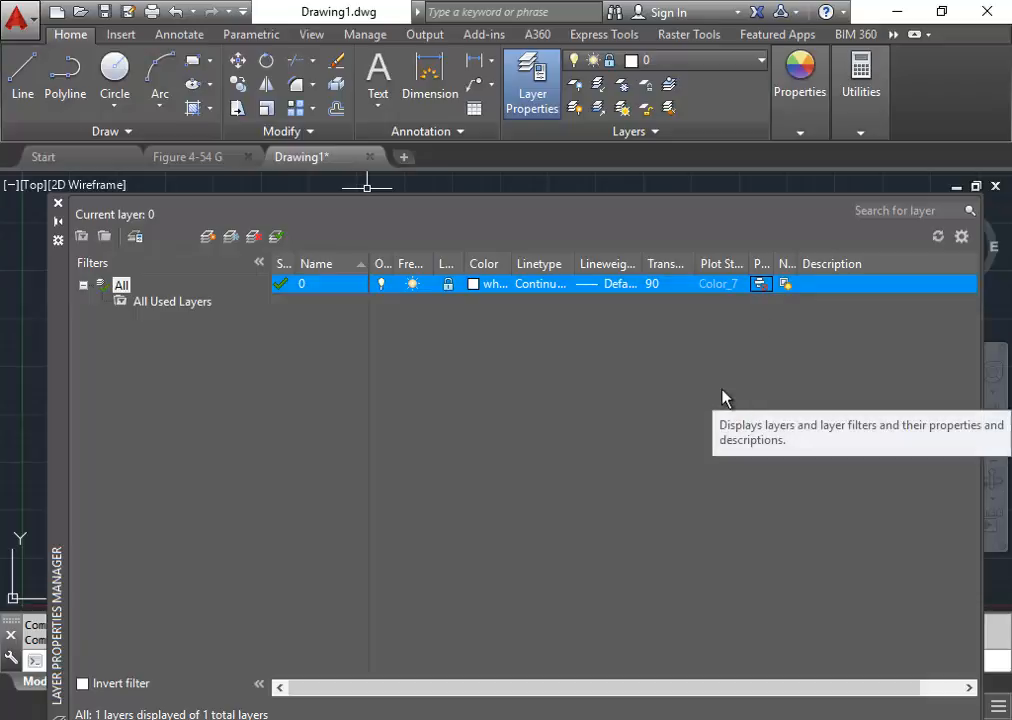
Step: Change layer 0's color to magenta
{"action": "left_click", "coordinate": [476, 285]}
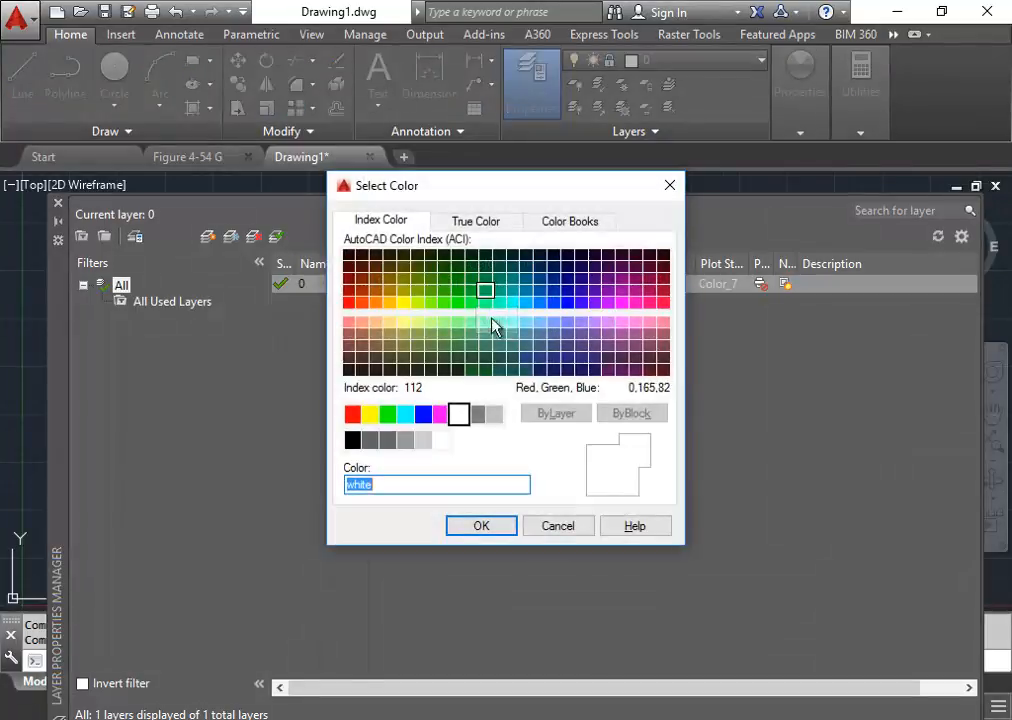
{"action": "left_click", "coordinate": [440, 414]}
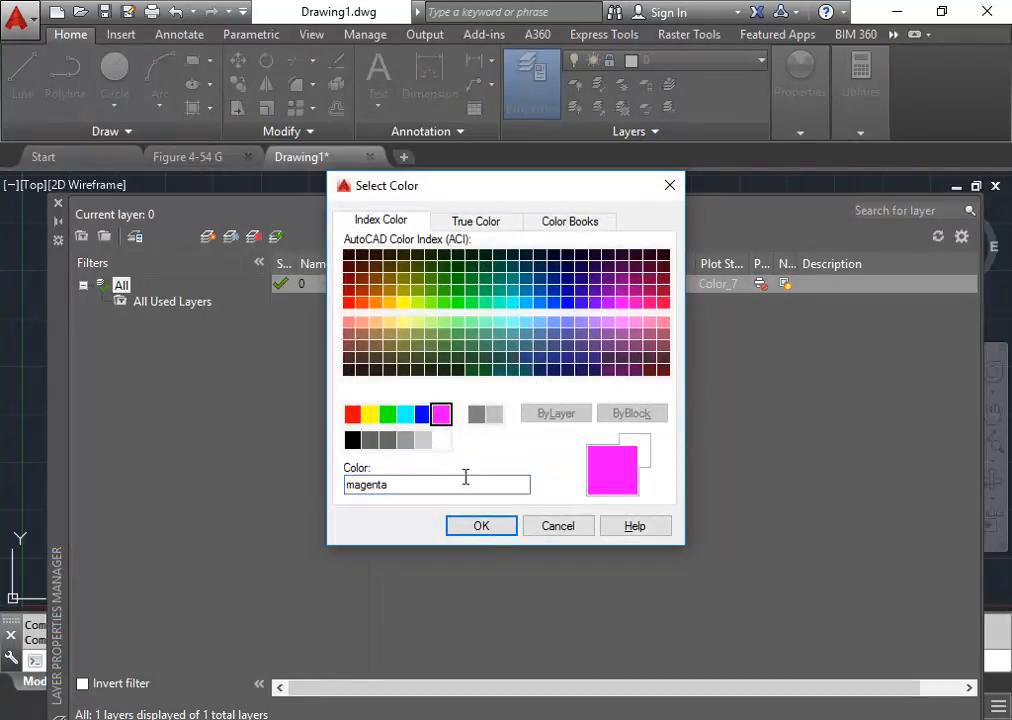
{"action": "left_click", "coordinate": [488, 534]}
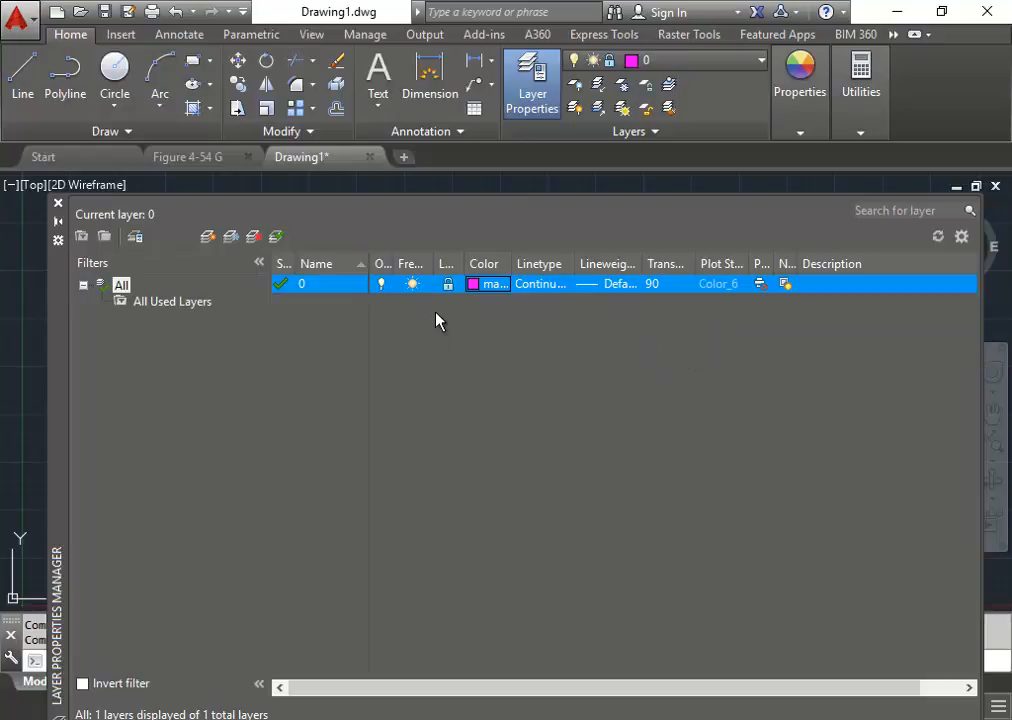
Step: Create a new layer named Construction
{"action": "left_click", "coordinate": [208, 240]}
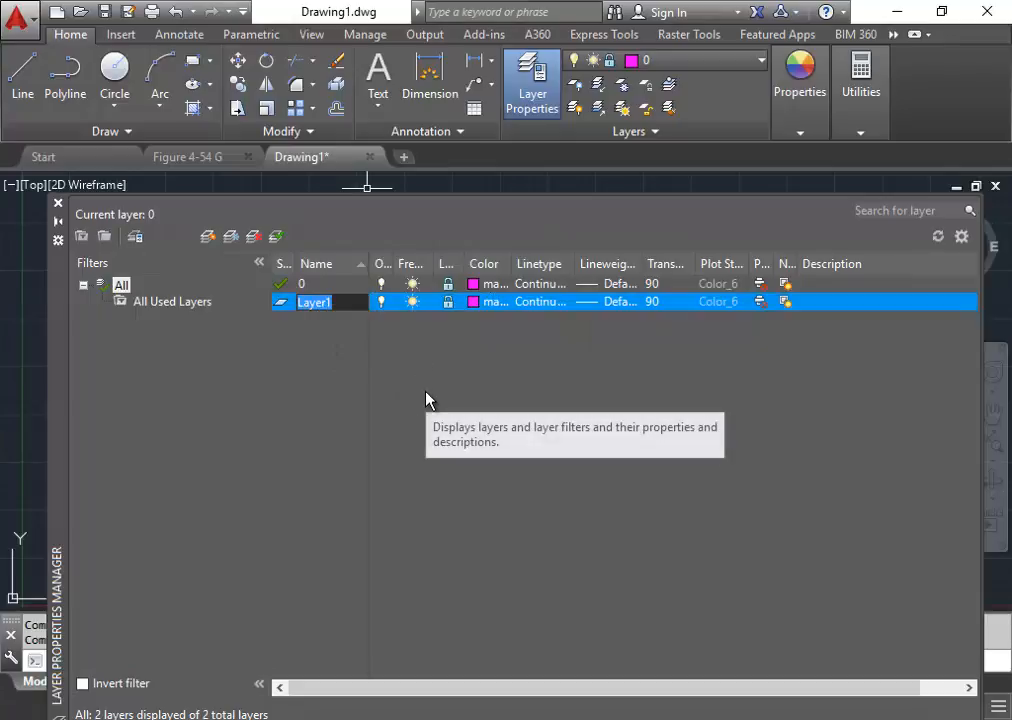
{"action": "type", "text": "Constu"}
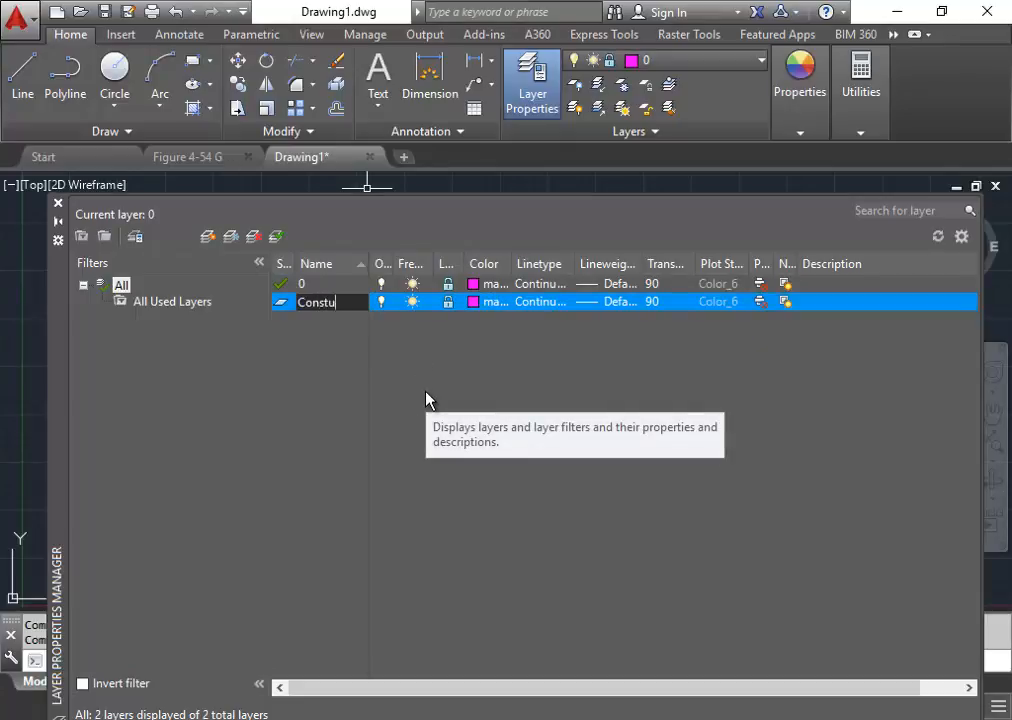
{"action": "key", "text": "BackSpace"}
{"action": "type", "text": "ruction"}
{"action": "key", "text": "Return"}
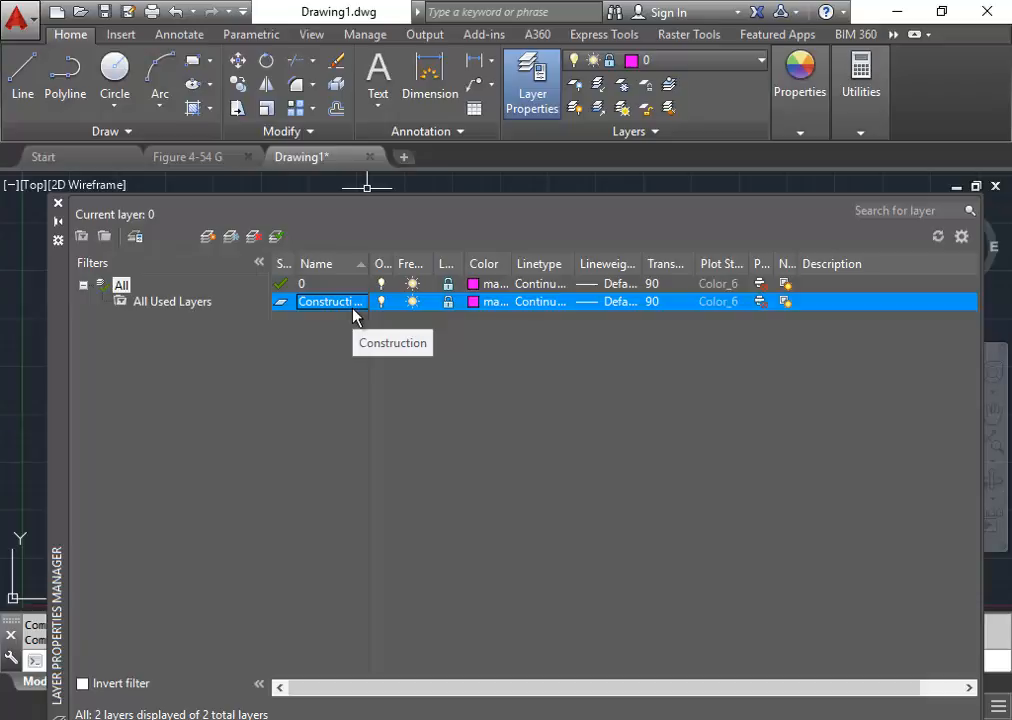
Step: Unlock the Construction layer and set its color to gray index 252
{"action": "left_click", "coordinate": [447, 303]}
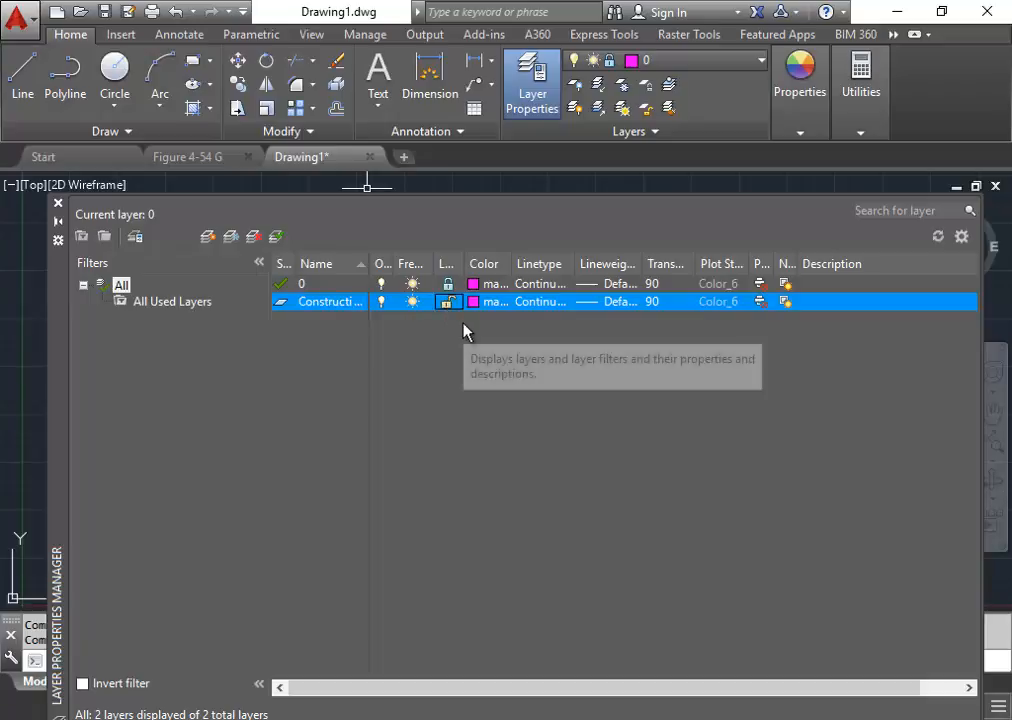
{"action": "left_click", "coordinate": [490, 302]}
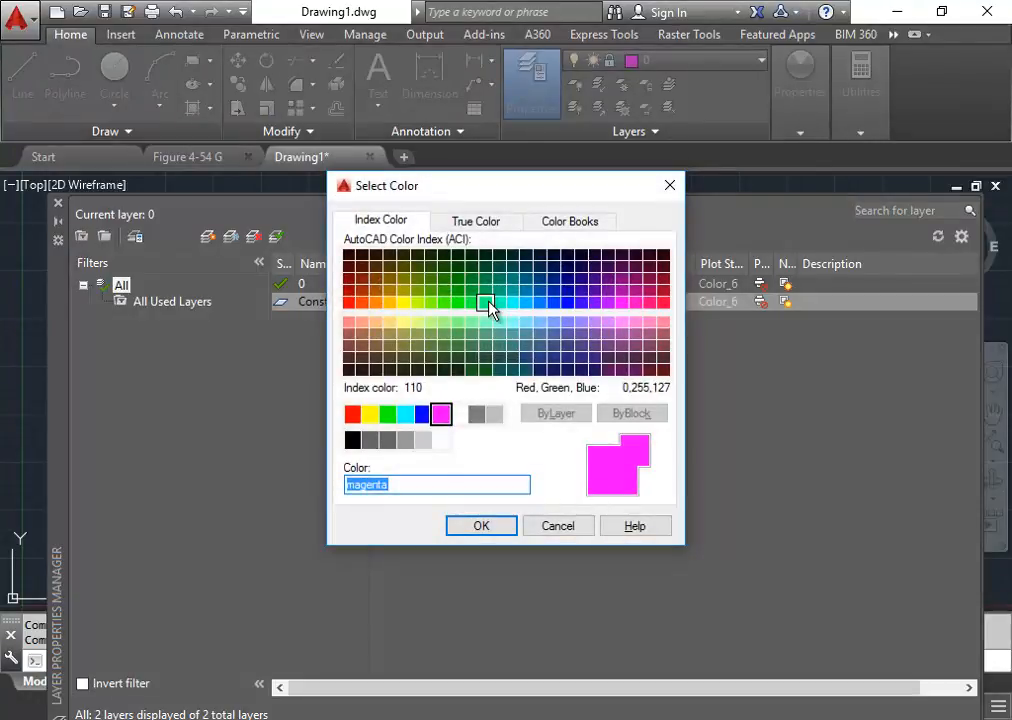
{"action": "left_click", "coordinate": [387, 441]}
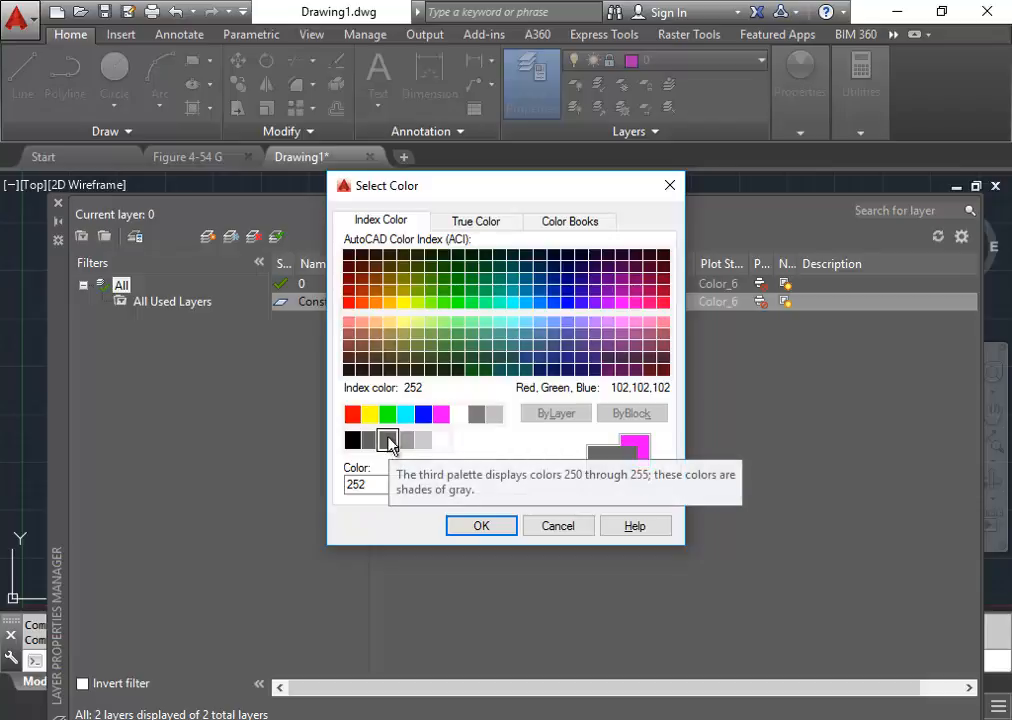
{"action": "left_click", "coordinate": [485, 528]}
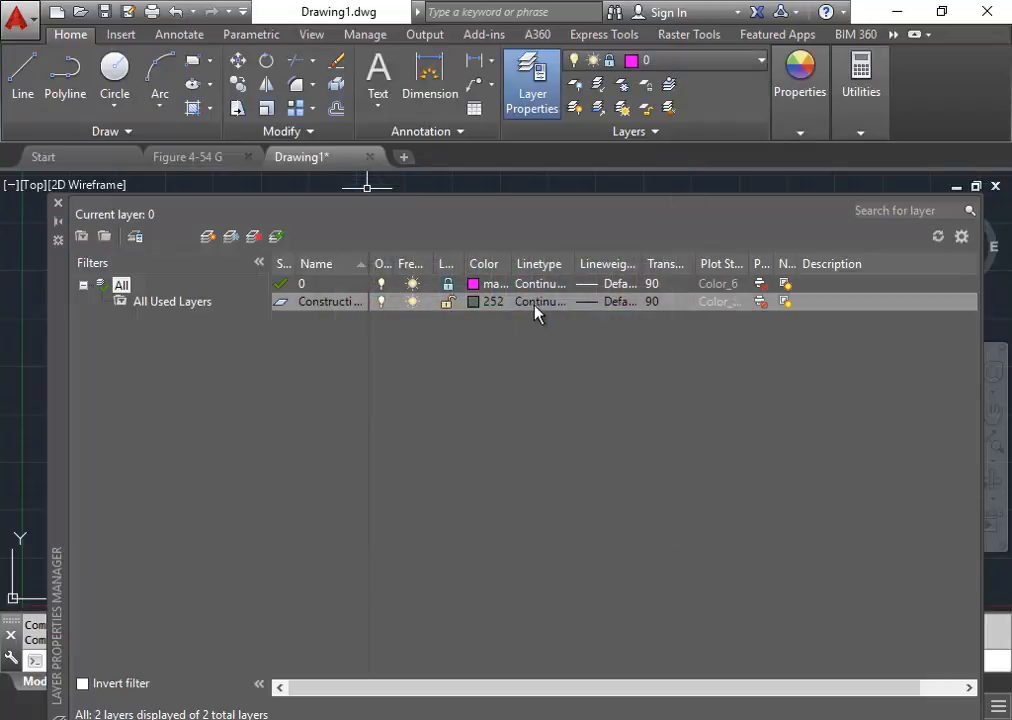
Step: Set the Construction layer's transparency to 40
{"action": "left_click", "coordinate": [656, 304]}
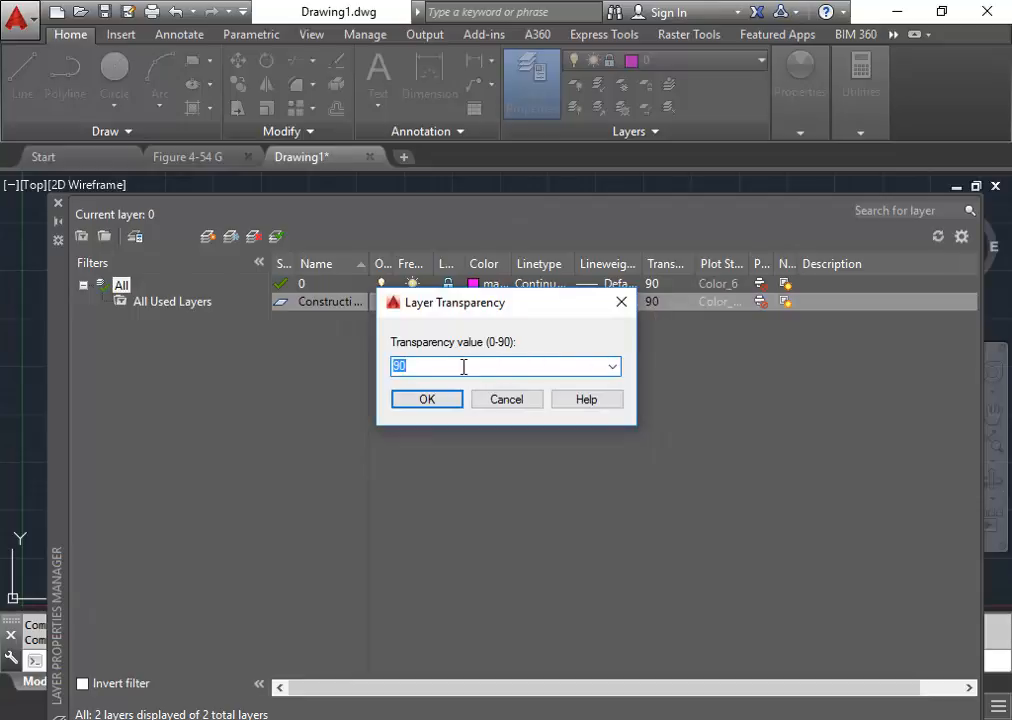
{"action": "type", "text": "40"}
{"action": "left_click", "coordinate": [431, 400]}
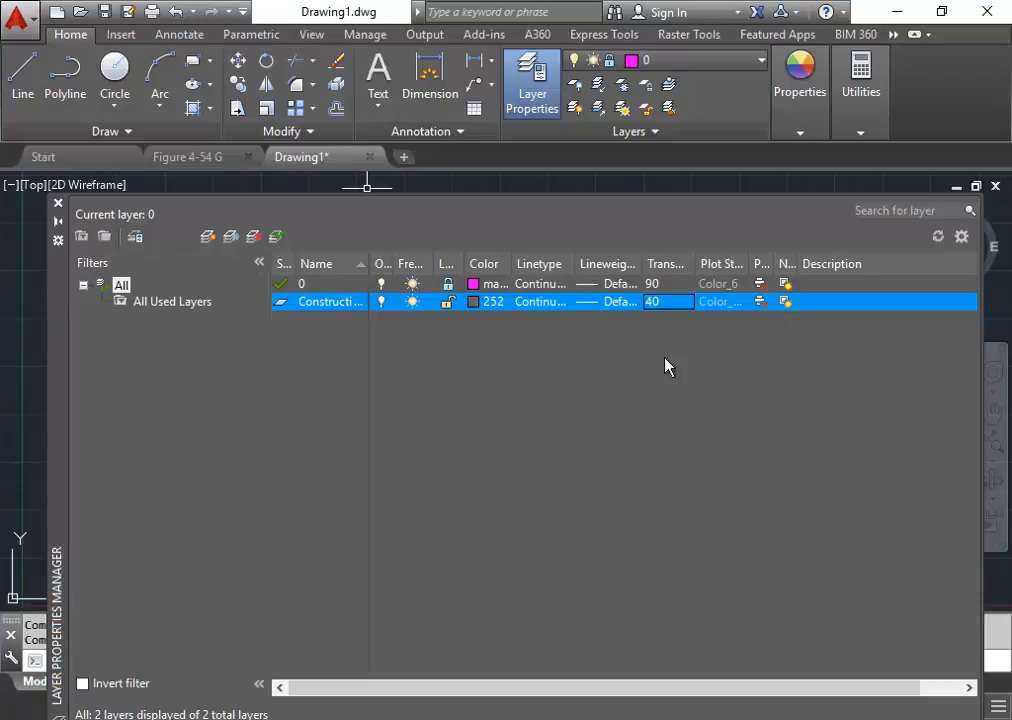
Step: Create a new layer named Object based on the Construction layer
{"action": "left_click", "coordinate": [210, 240]}
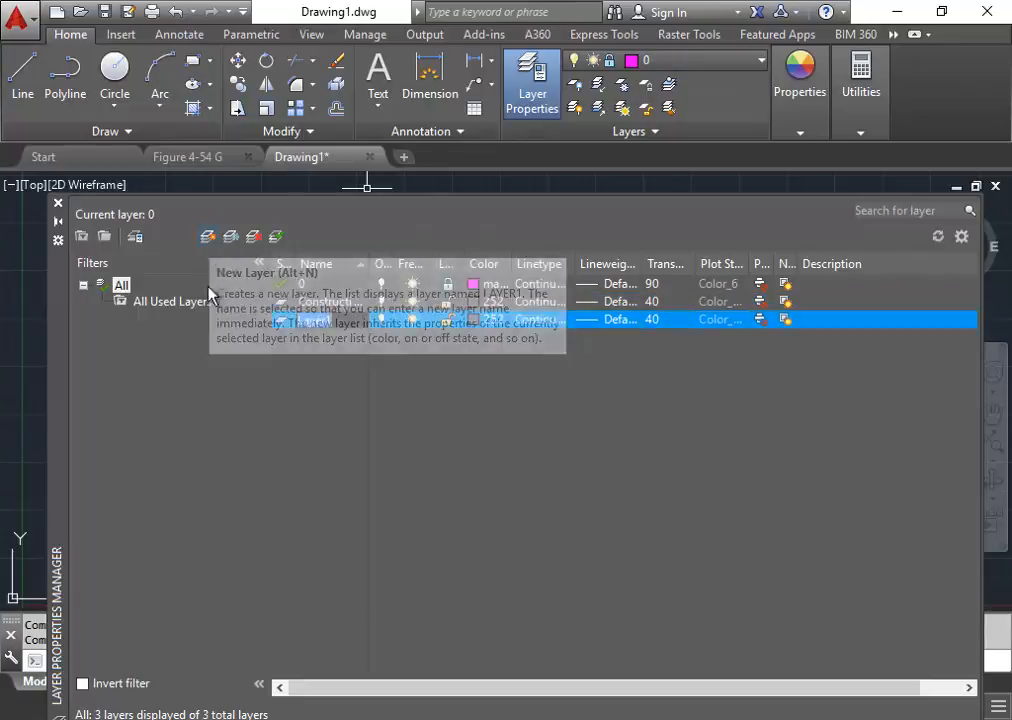
{"action": "type", "text": "O"}
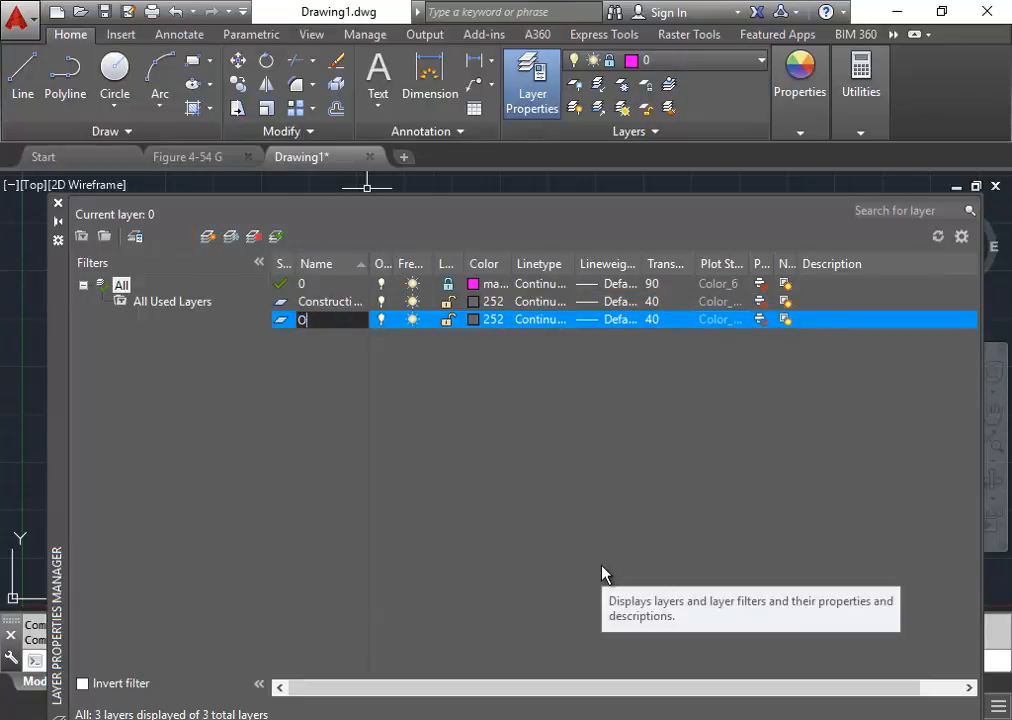
{"action": "type", "text": "bject"}
{"action": "key", "text": "Return"}
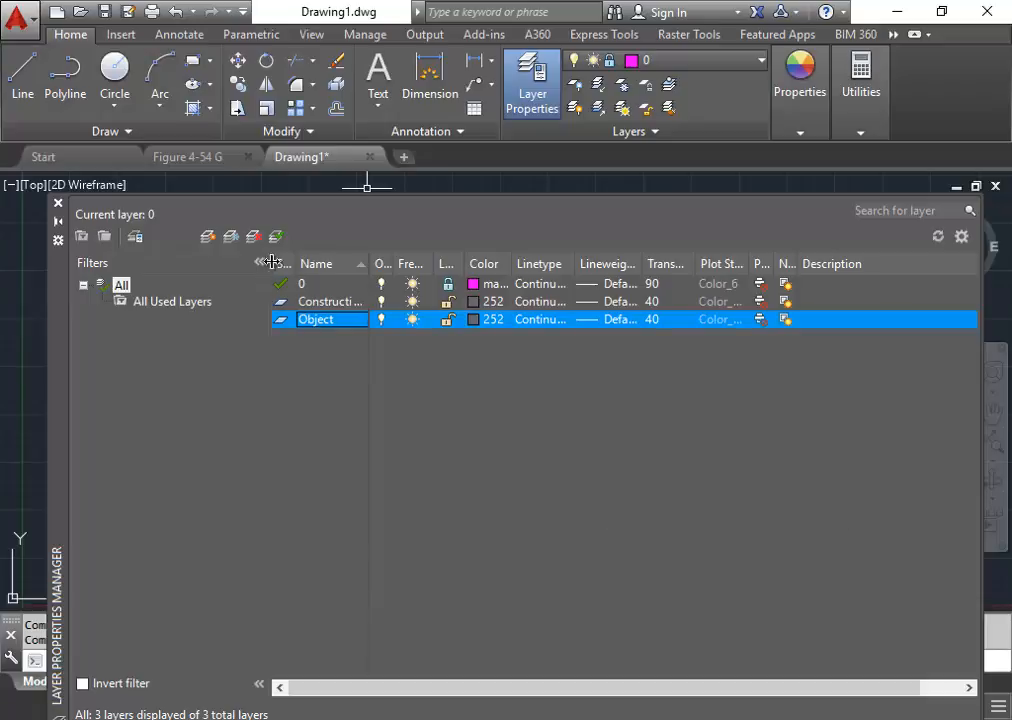
Step: Set the Object layer's color to white and its lineweight to 0.60 mm
{"action": "left_click", "coordinate": [474, 320]}
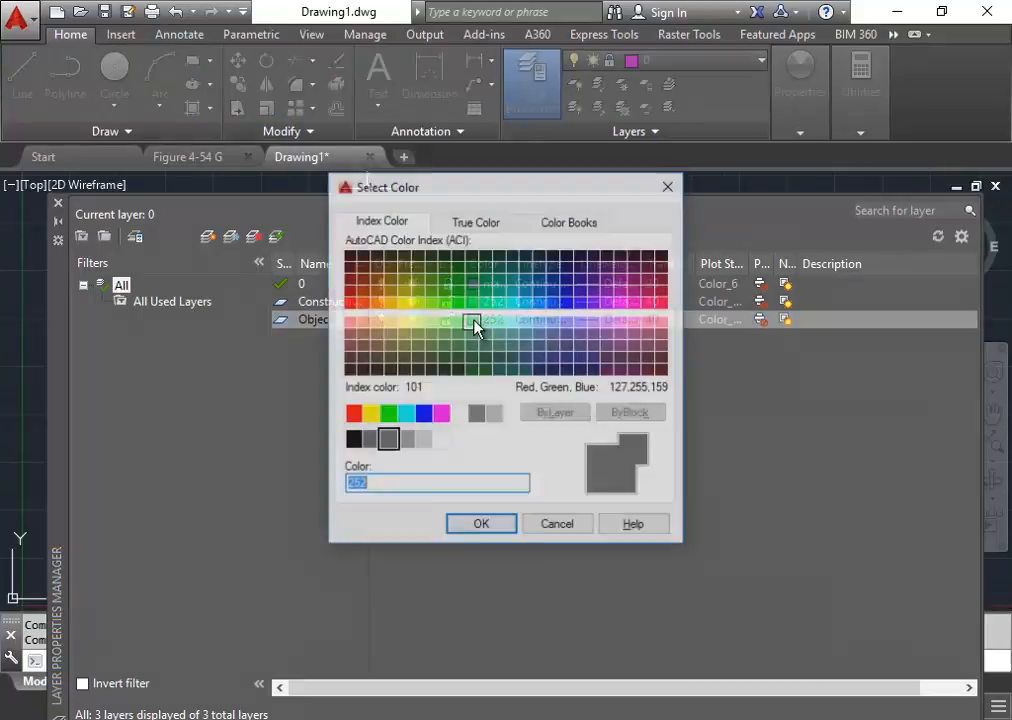
{"action": "left_click", "coordinate": [463, 416]}
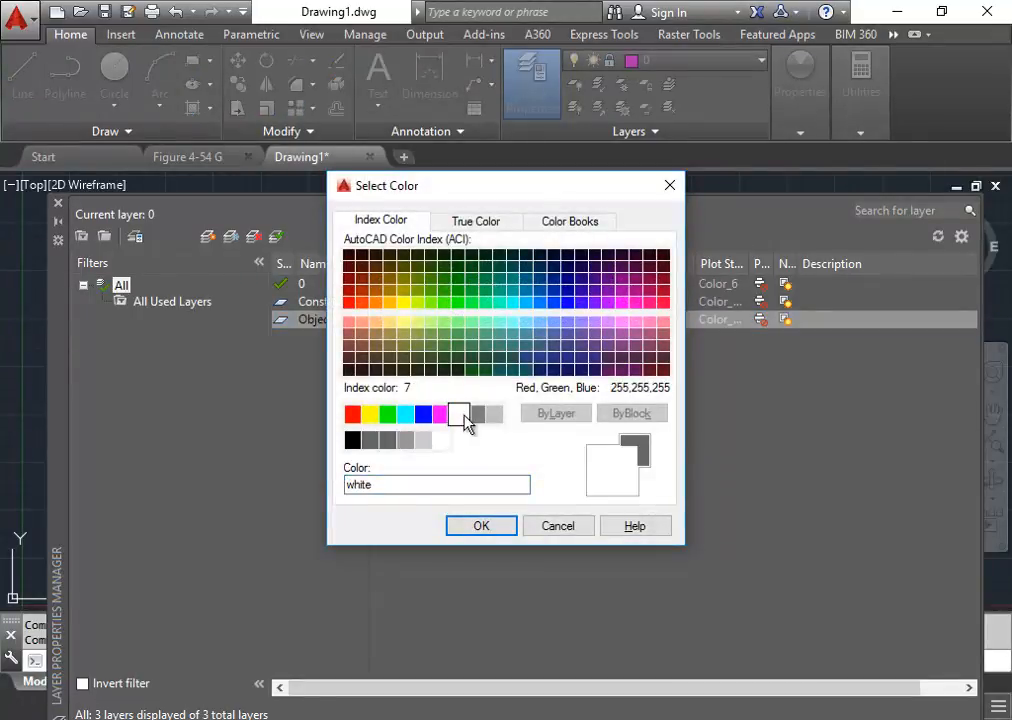
{"action": "left_click", "coordinate": [479, 533]}
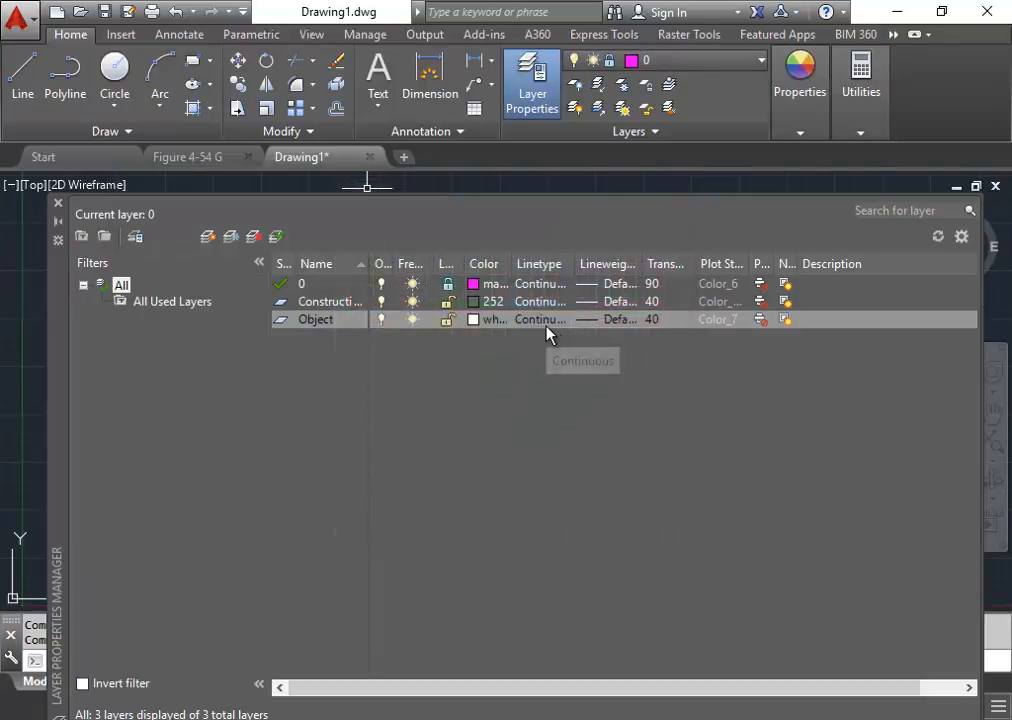
{"action": "left_click", "coordinate": [614, 327]}
{"action": "left_click_drag", "start_coordinate": [617, 298], "coordinate": [619, 327]}
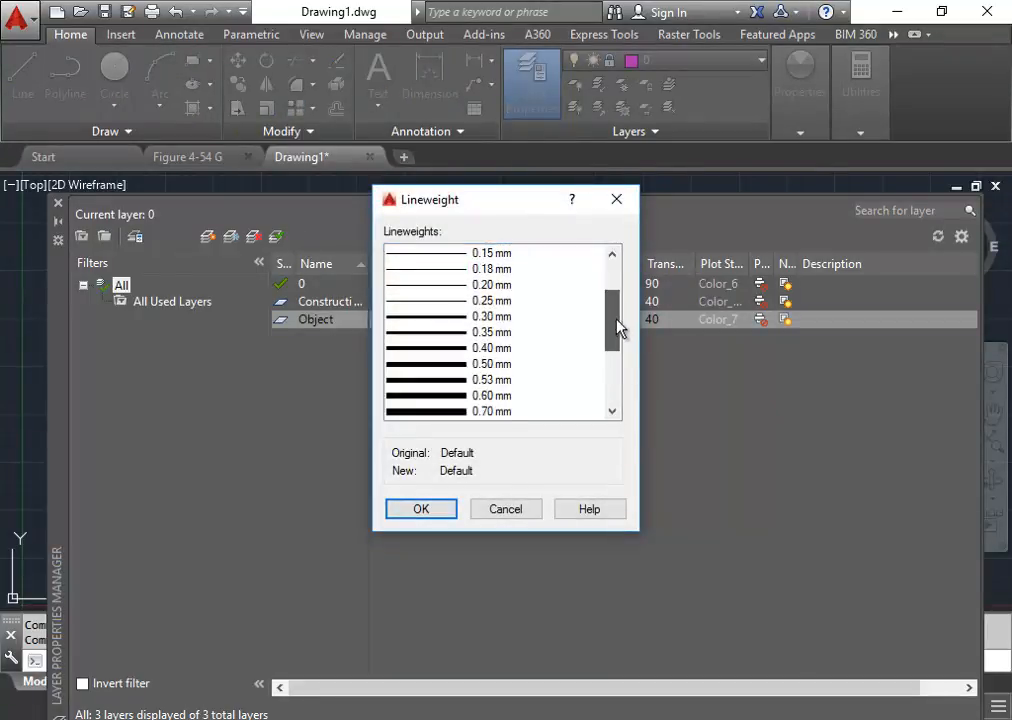
{"action": "left_click", "coordinate": [498, 398]}
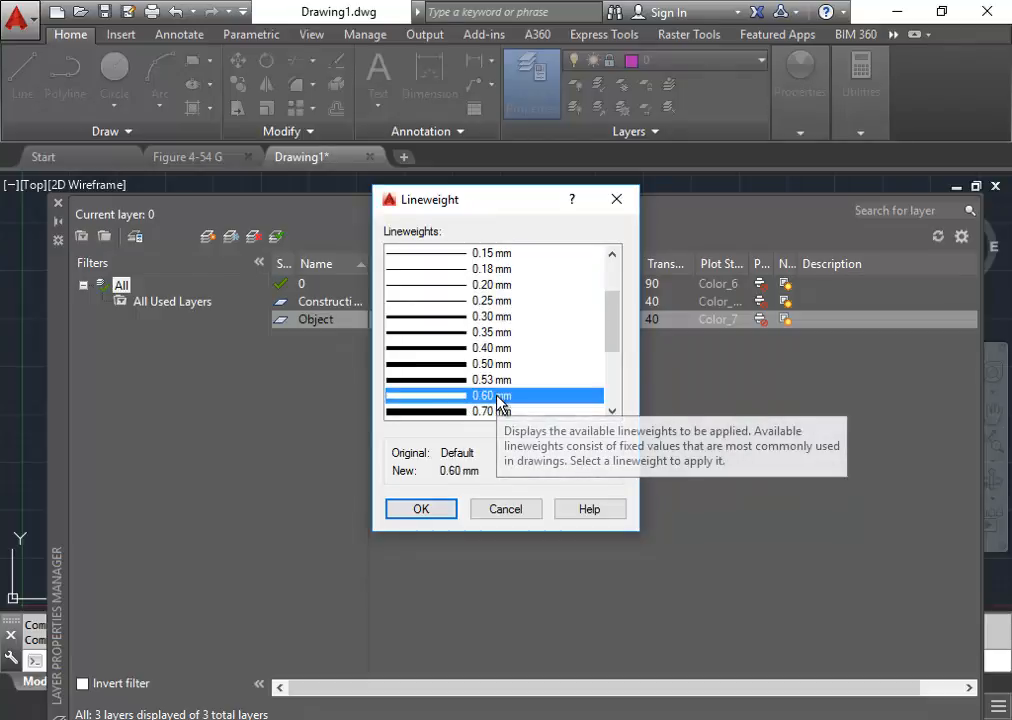
{"action": "left_click", "coordinate": [421, 510]}
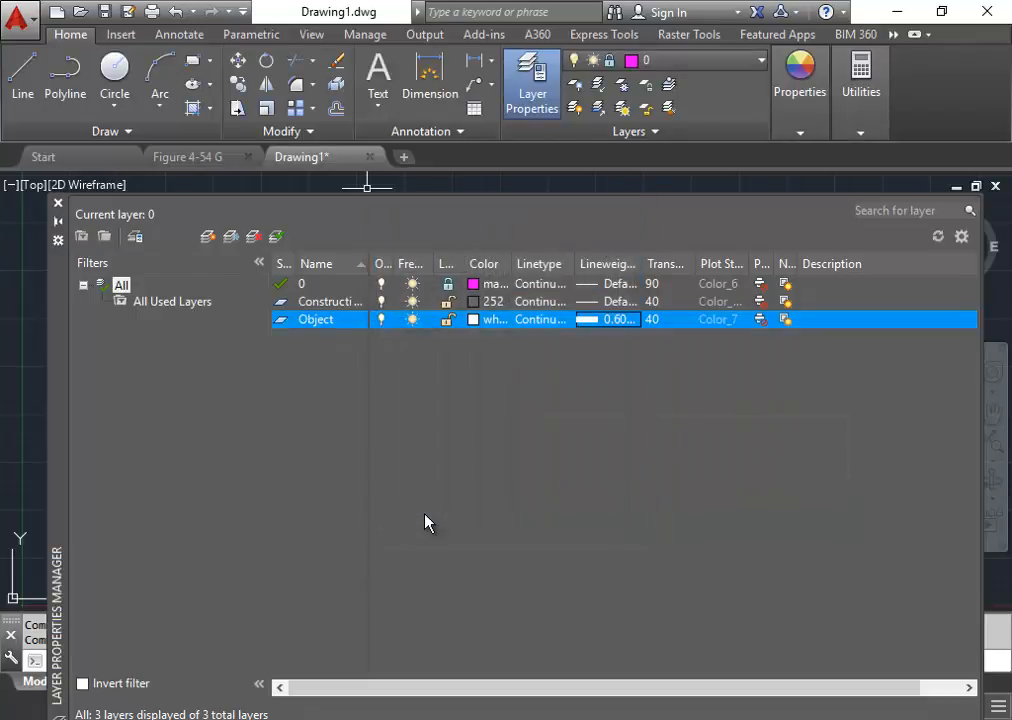
Step: Set the Object layer's transparency to 0 and turn on its plotting
{"action": "left_click", "coordinate": [652, 320]}
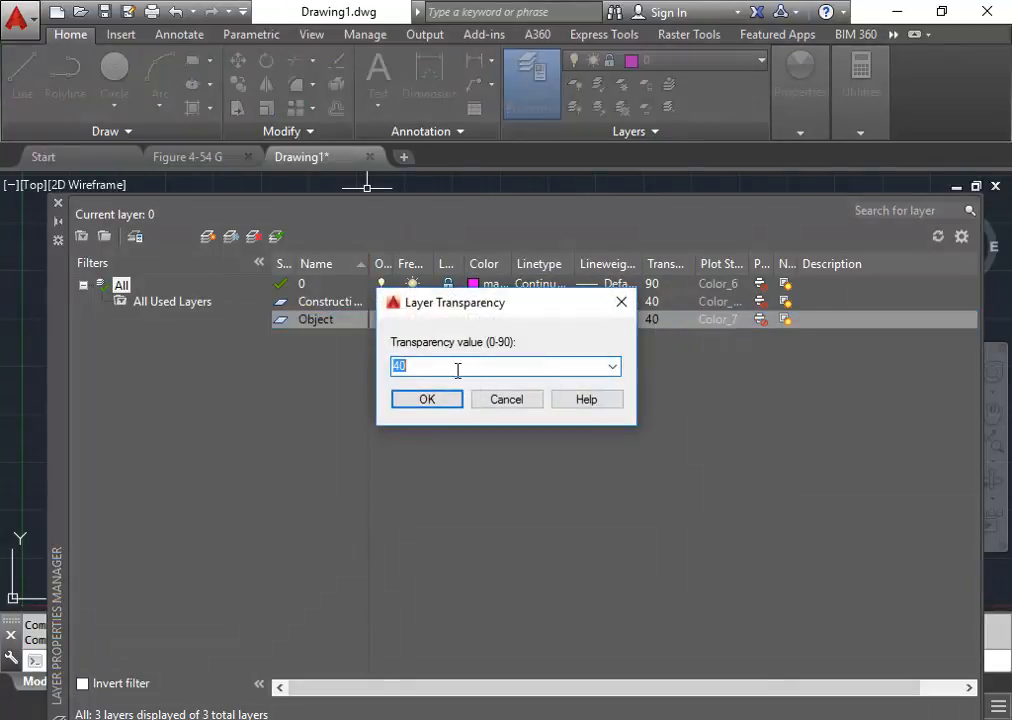
{"action": "type", "text": "0"}
{"action": "left_click", "coordinate": [423, 401]}
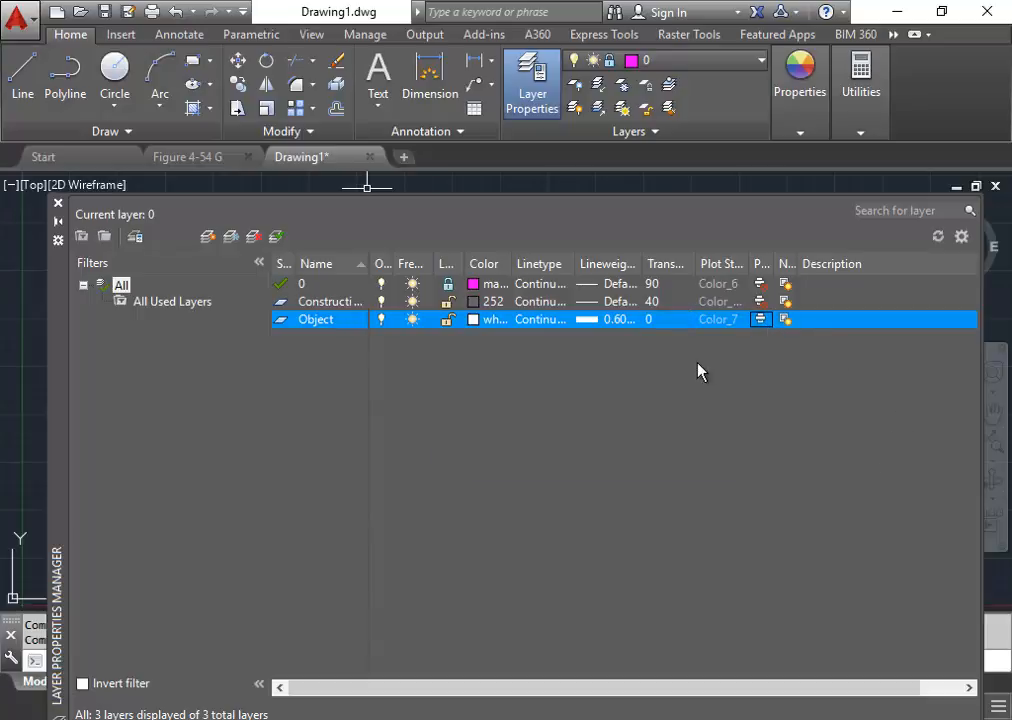
Step: Create a new layer named Hidden based on the Object layer
{"action": "left_click", "coordinate": [208, 238]}
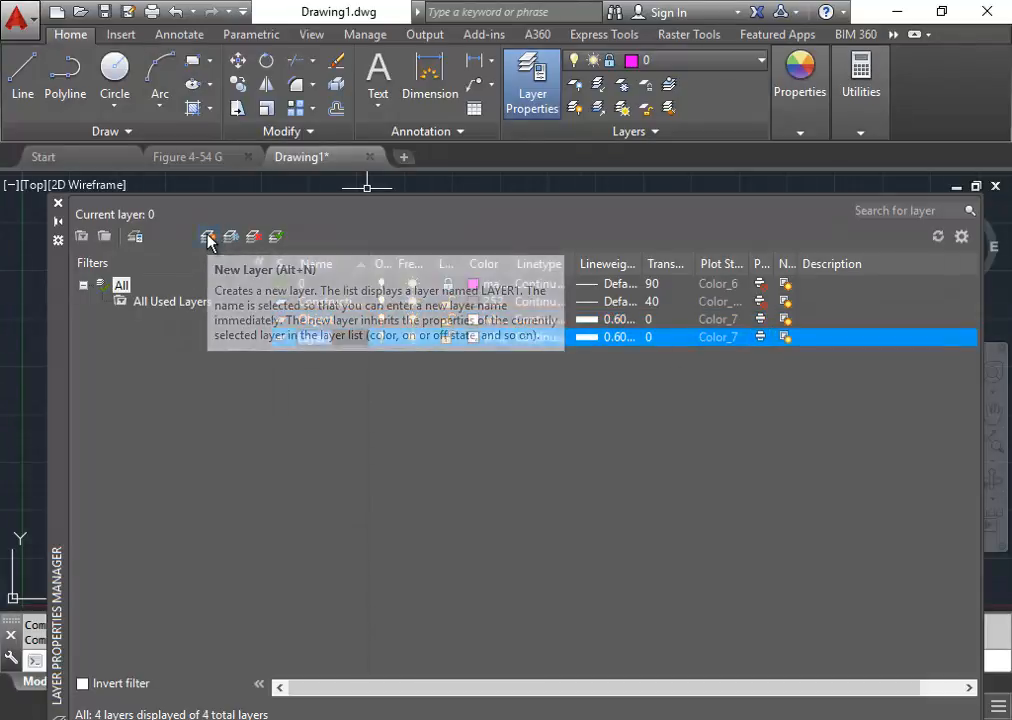
{"action": "type", "text": "H"}
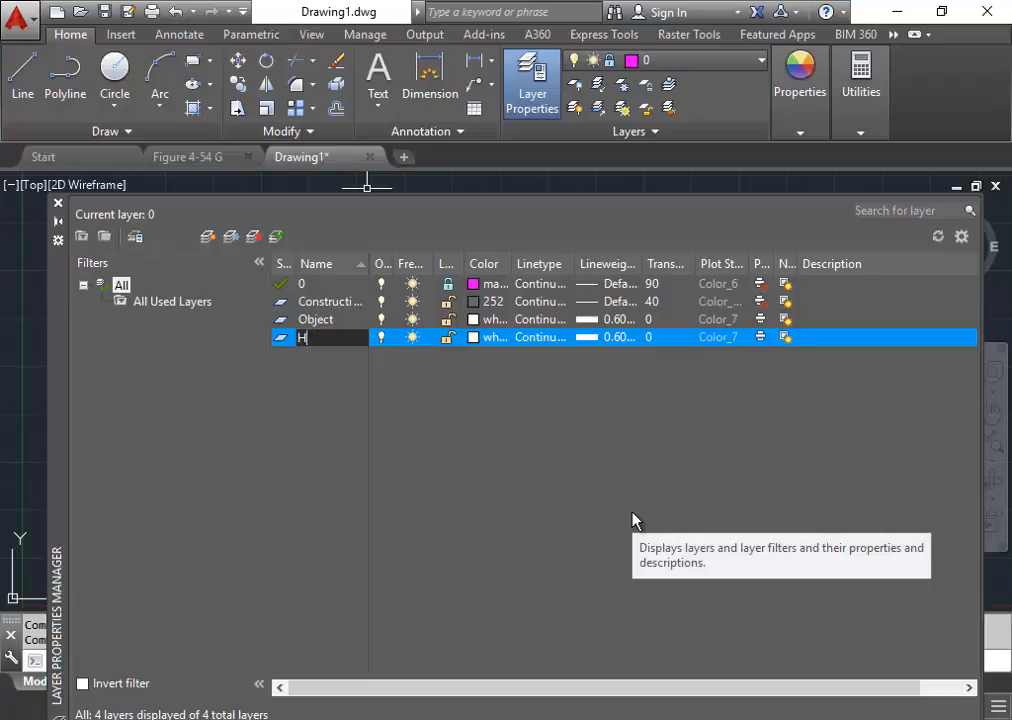
{"action": "type", "text": "idden"}
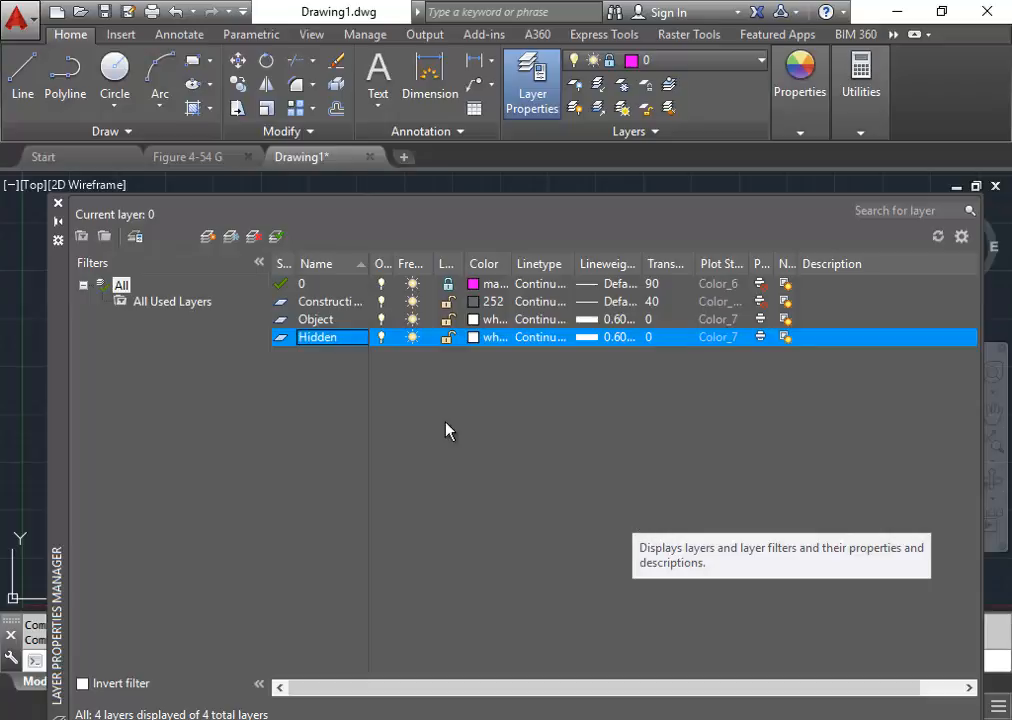
Step: Change the Hidden layer's color to red
{"action": "left_click", "coordinate": [480, 345]}
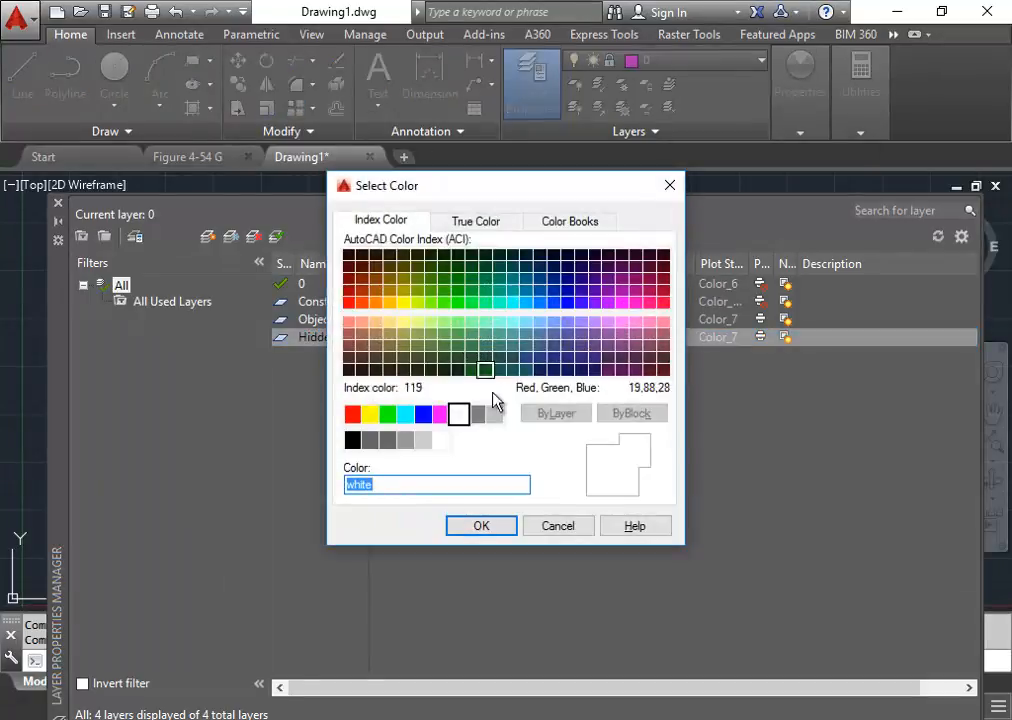
{"action": "left_click", "coordinate": [353, 414]}
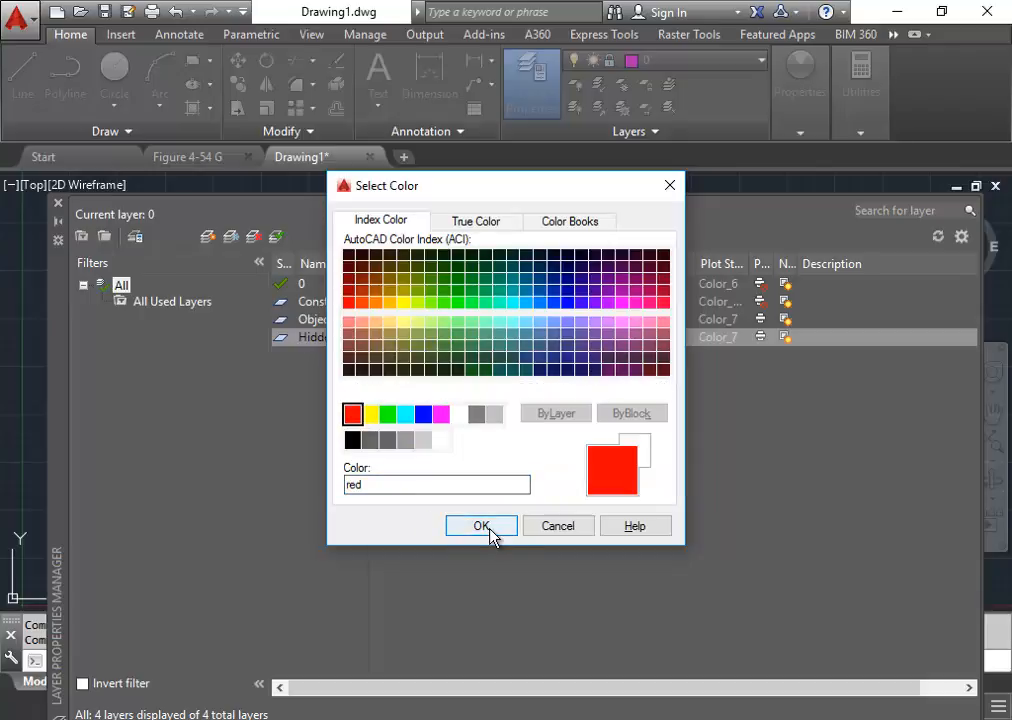
{"action": "left_click", "coordinate": [489, 533]}
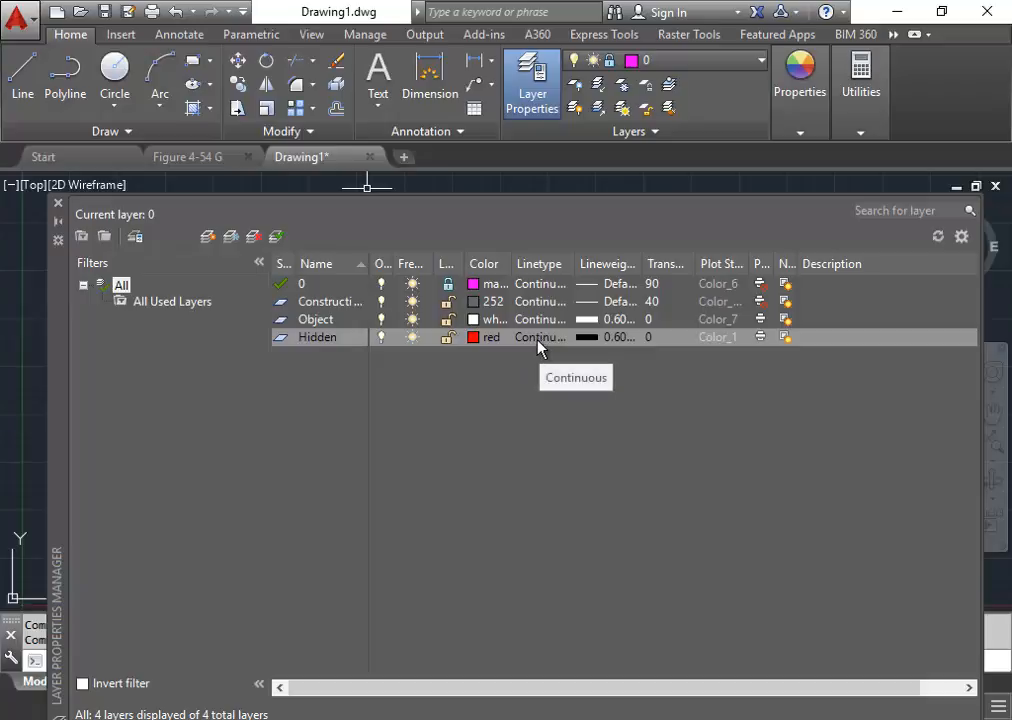
Step: Load the HIDDEN linetype from acad.lin and assign it to the Hidden layer
{"action": "left_click", "coordinate": [537, 341]}
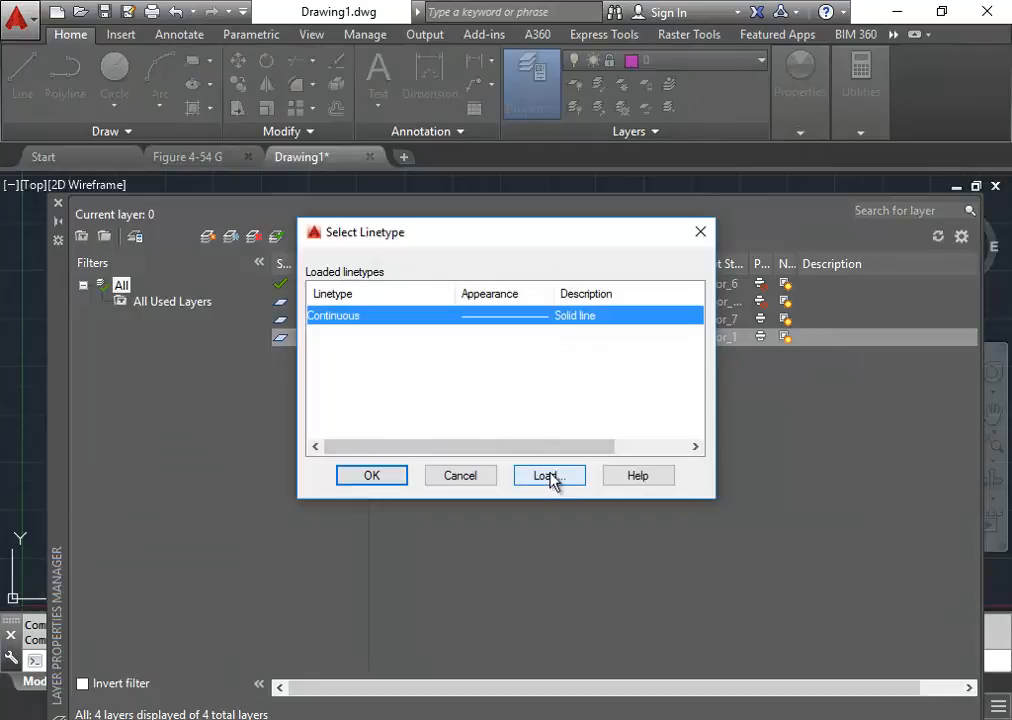
{"action": "left_click", "coordinate": [547, 476]}
{"action": "left_click_drag", "start_coordinate": [692, 335], "coordinate": [692, 419]}
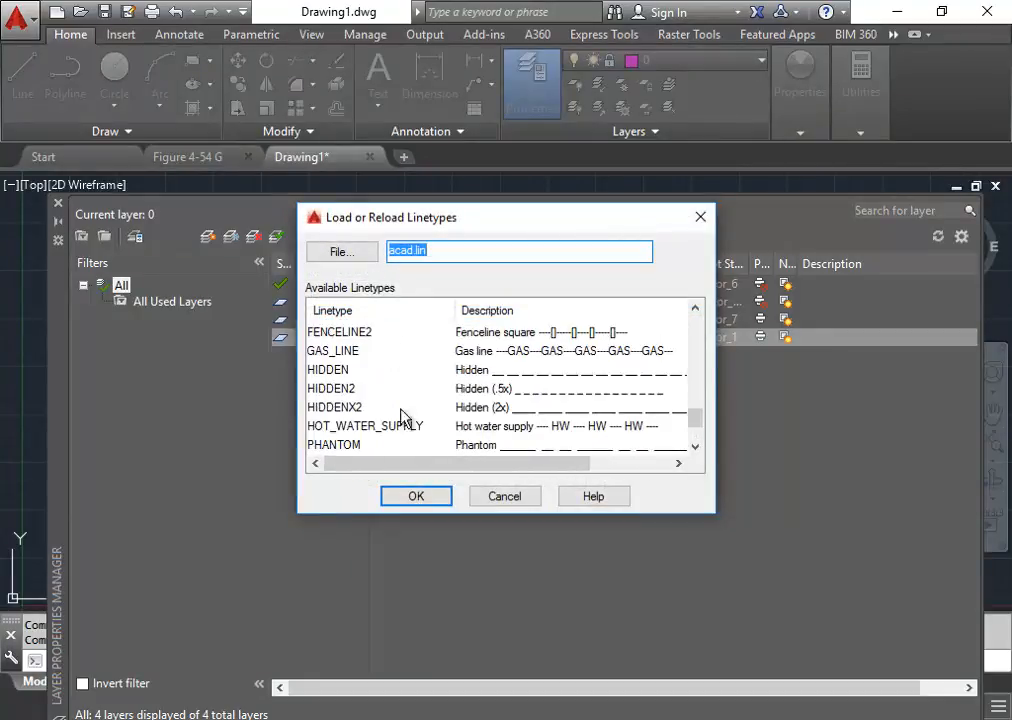
{"action": "left_click", "coordinate": [338, 370]}
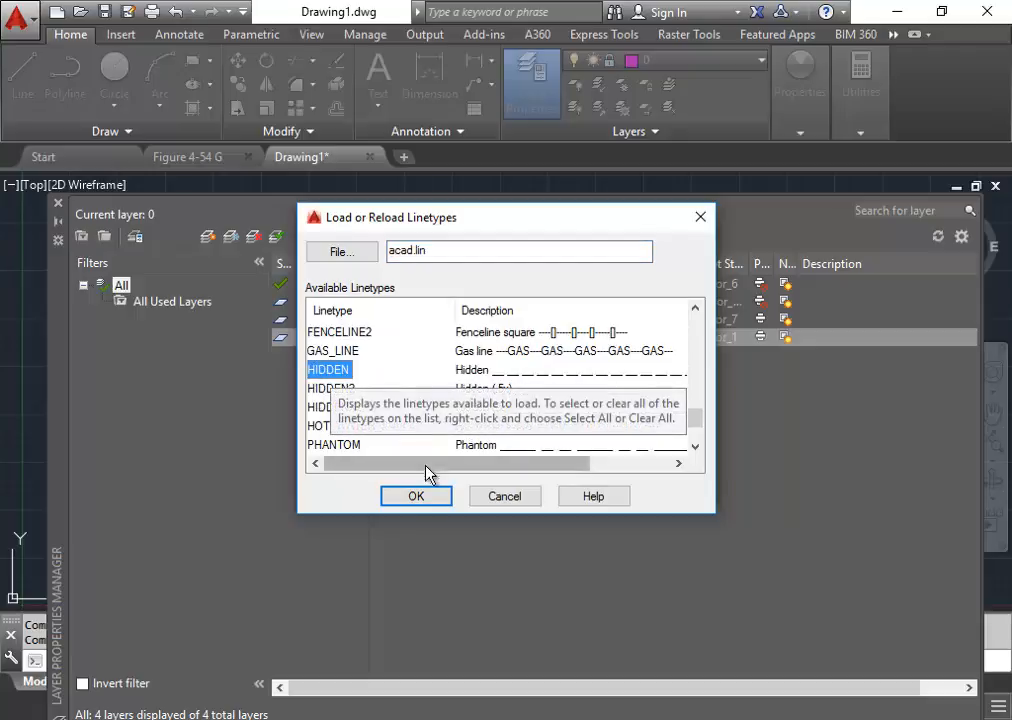
{"action": "left_click", "coordinate": [420, 499]}
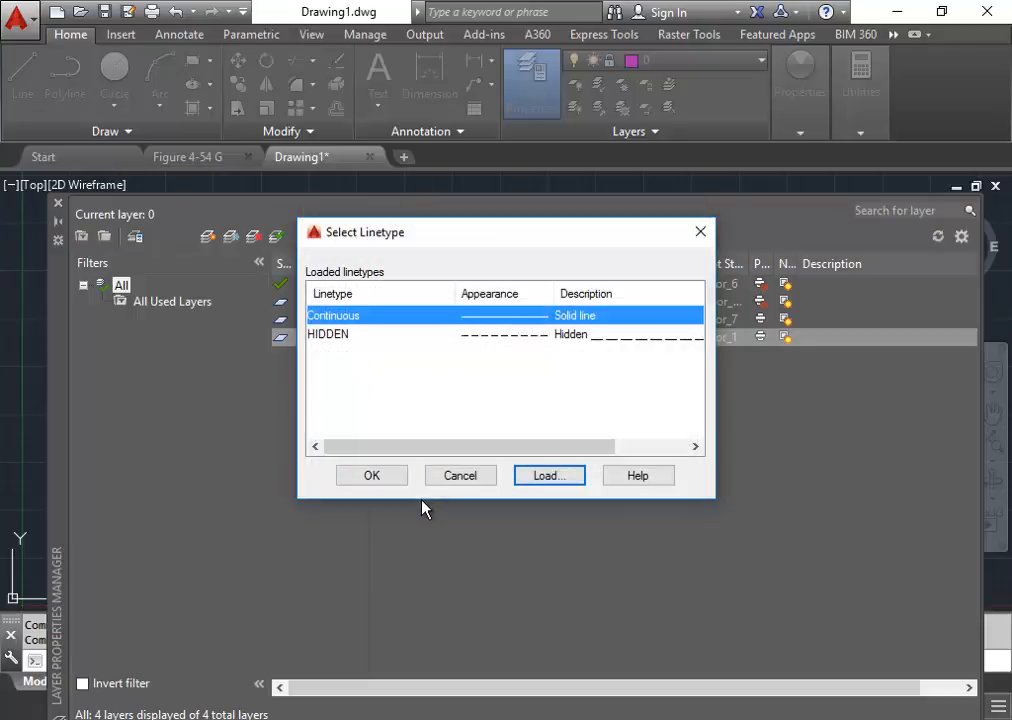
{"action": "left_click", "coordinate": [333, 337]}
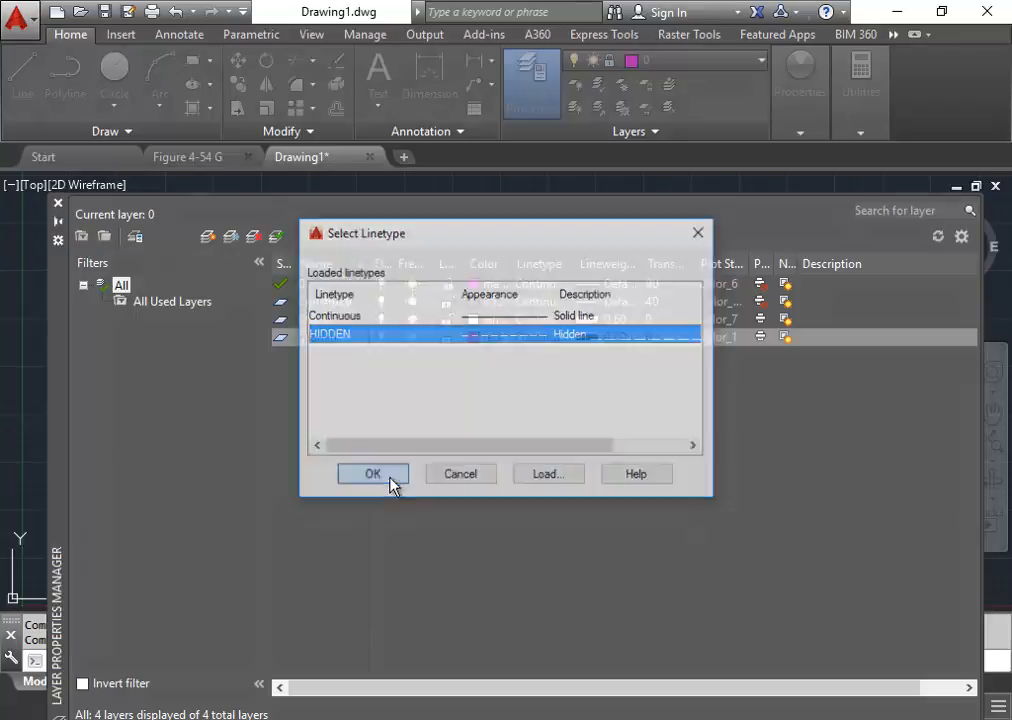
{"action": "left_click", "coordinate": [372, 476]}
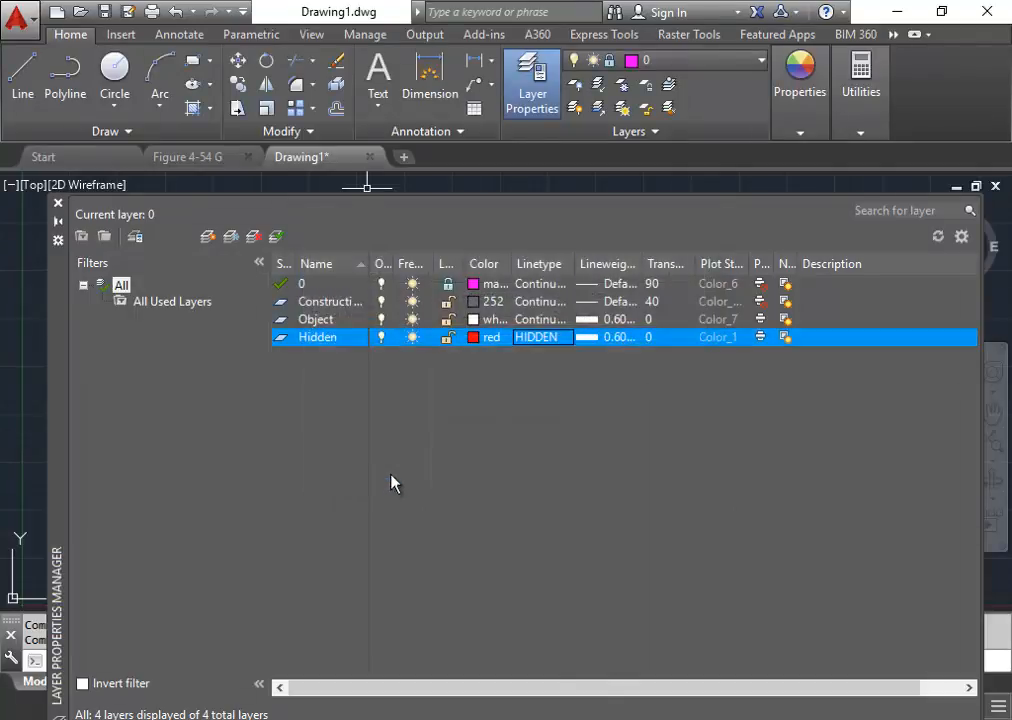
Step: Set the Hidden layer's lineweight to Default
{"action": "left_click", "coordinate": [617, 345]}
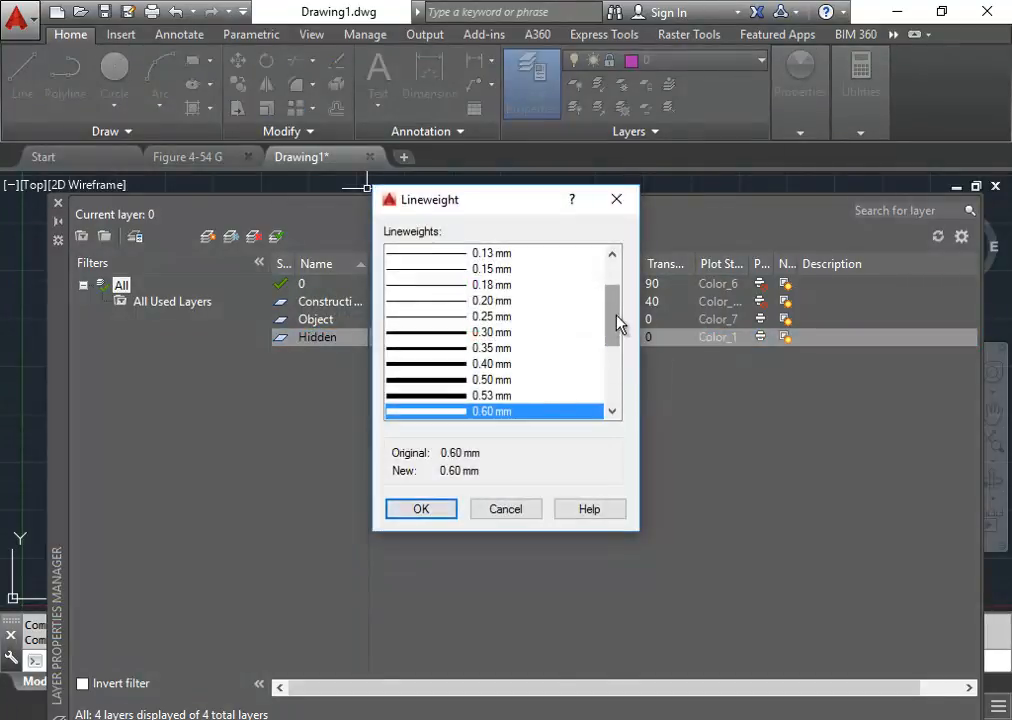
{"action": "left_click_drag", "start_coordinate": [617, 323], "coordinate": [610, 280]}
{"action": "left_click", "coordinate": [492, 254]}
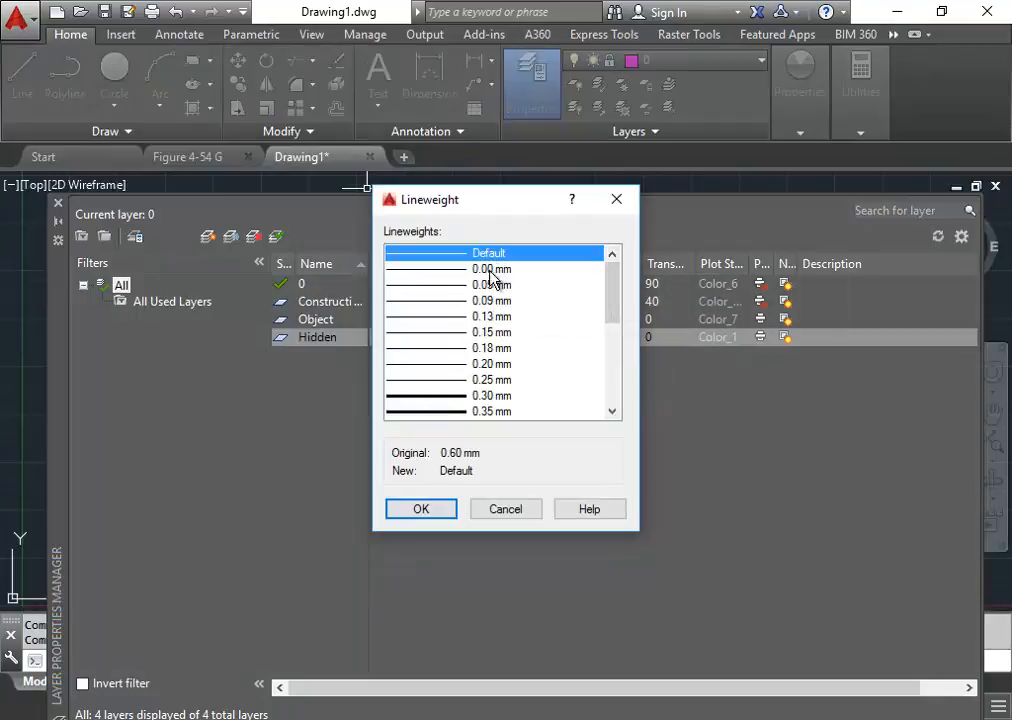
{"action": "left_click", "coordinate": [427, 512]}
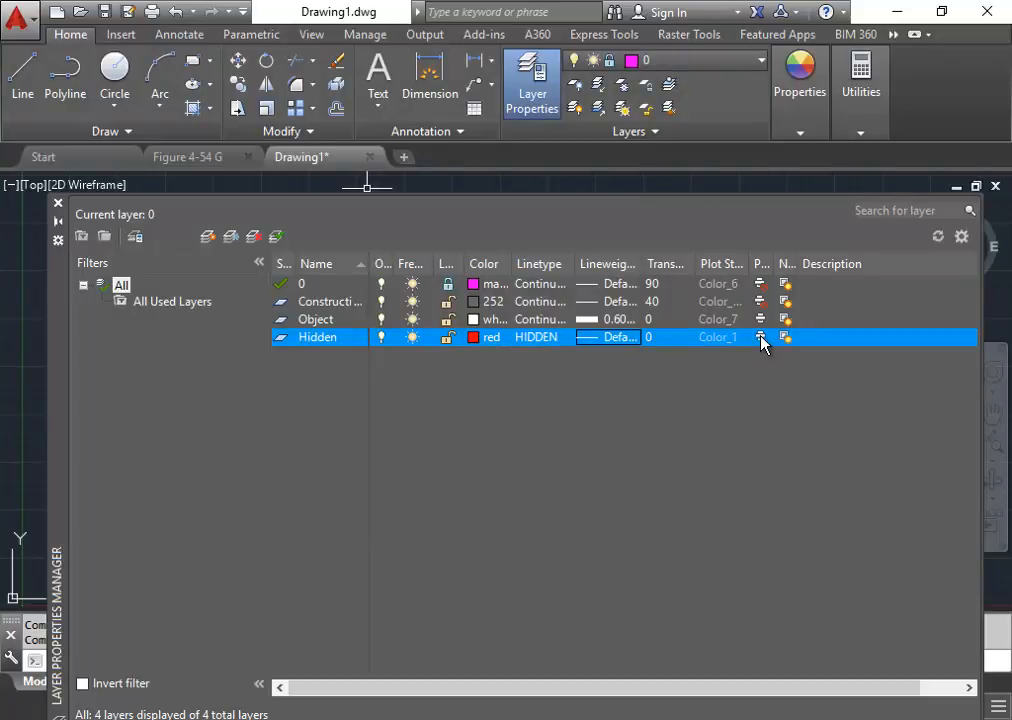
Step: Create a new layer named Center based on the Hidden layer and set its color to green
{"action": "left_click", "coordinate": [207, 238]}
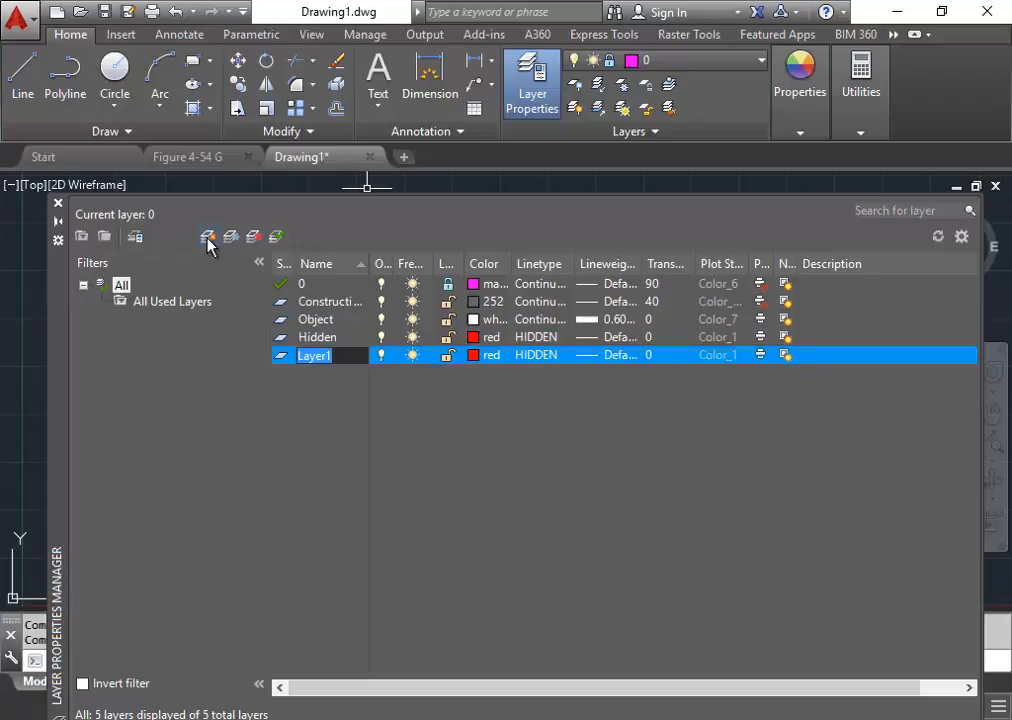
{"action": "type", "text": "Center"}
{"action": "key", "text": "Return"}
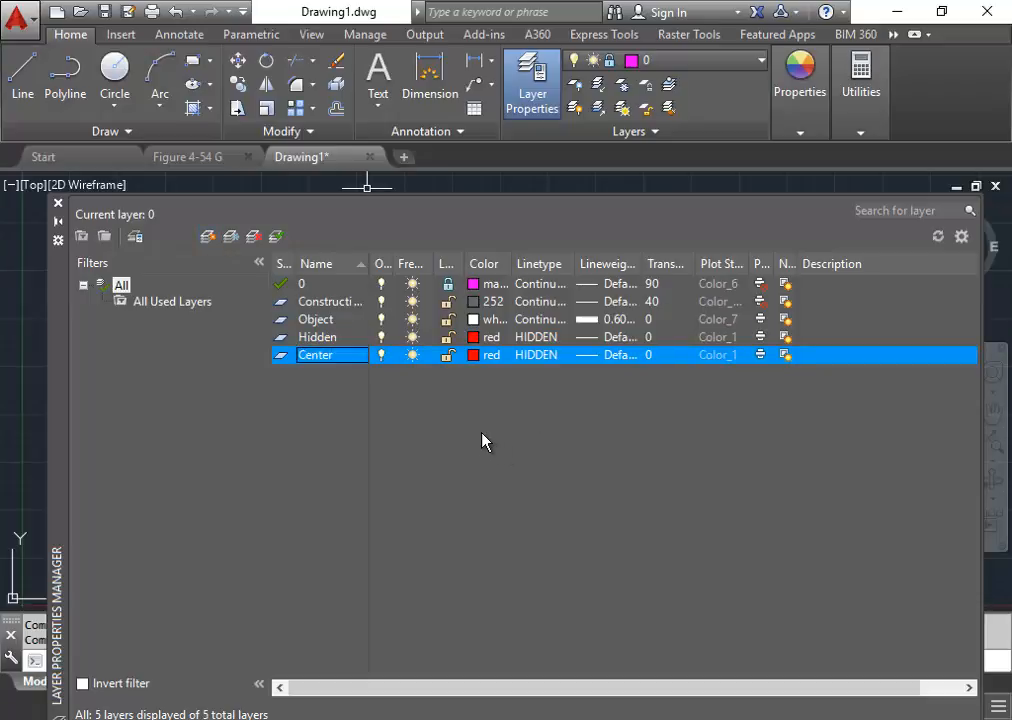
{"action": "left_click", "coordinate": [479, 363]}
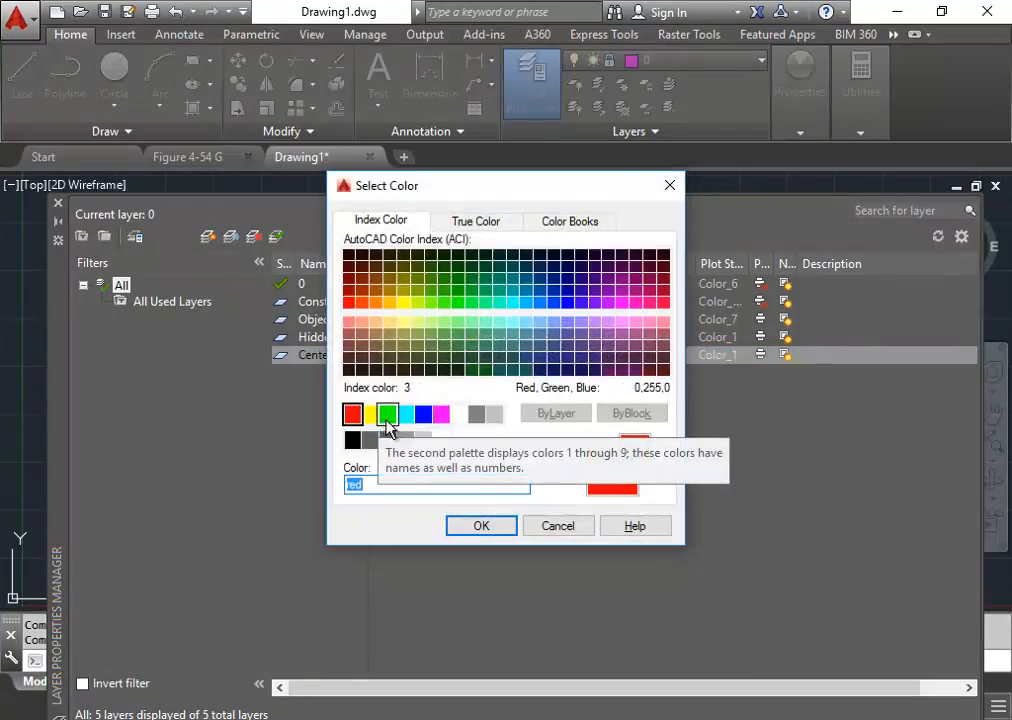
{"action": "left_click", "coordinate": [387, 415]}
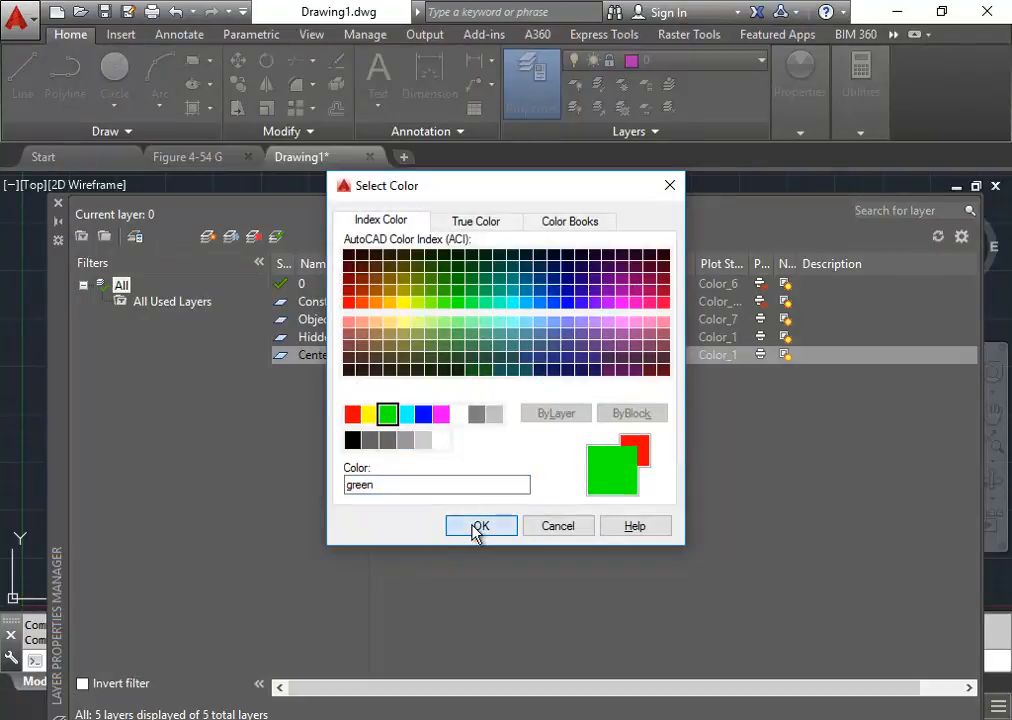
{"action": "left_click", "coordinate": [479, 526]}
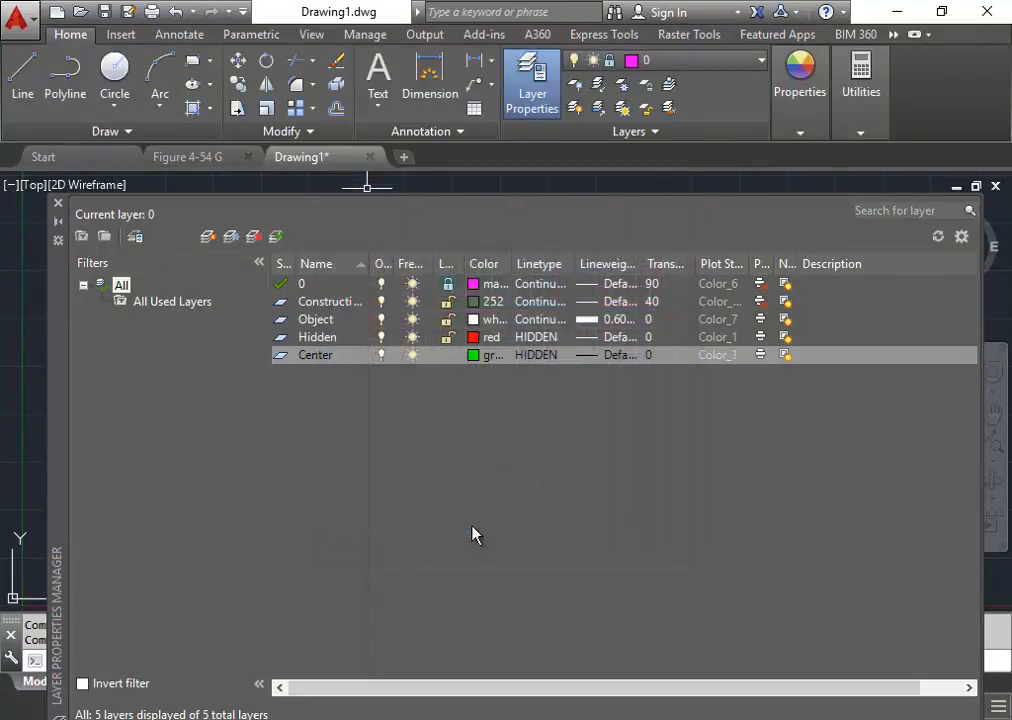
Step: Load the CENTER linetype from acad.lin and assign it to the Center layer
{"action": "left_click", "coordinate": [537, 362]}
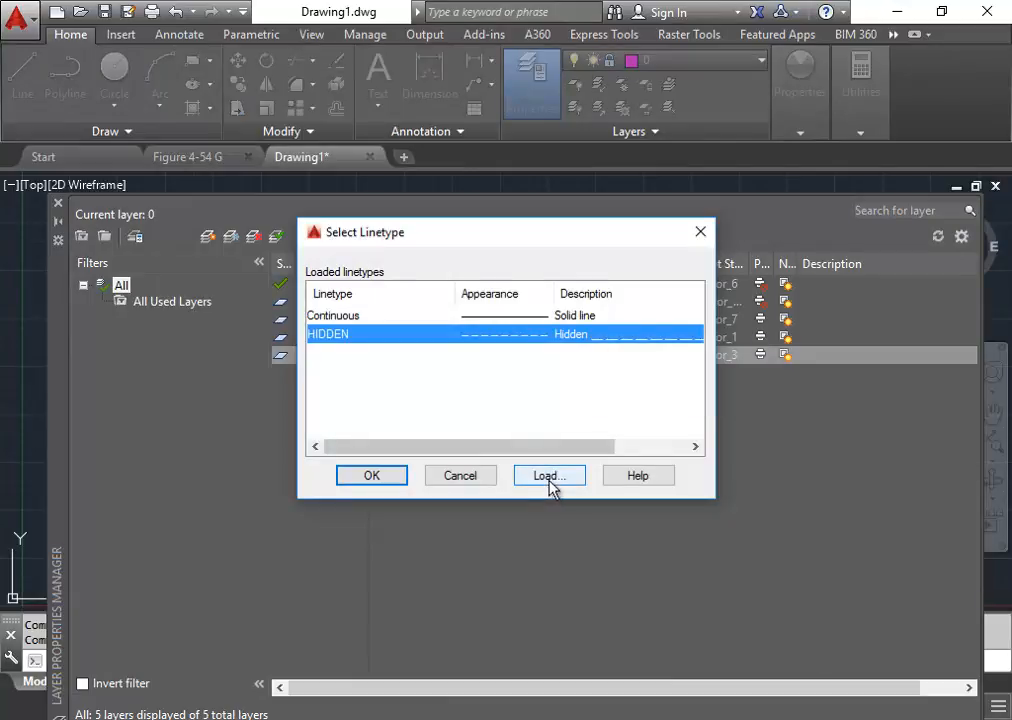
{"action": "left_click", "coordinate": [549, 477]}
{"action": "left_click_drag", "start_coordinate": [703, 332], "coordinate": [700, 378]}
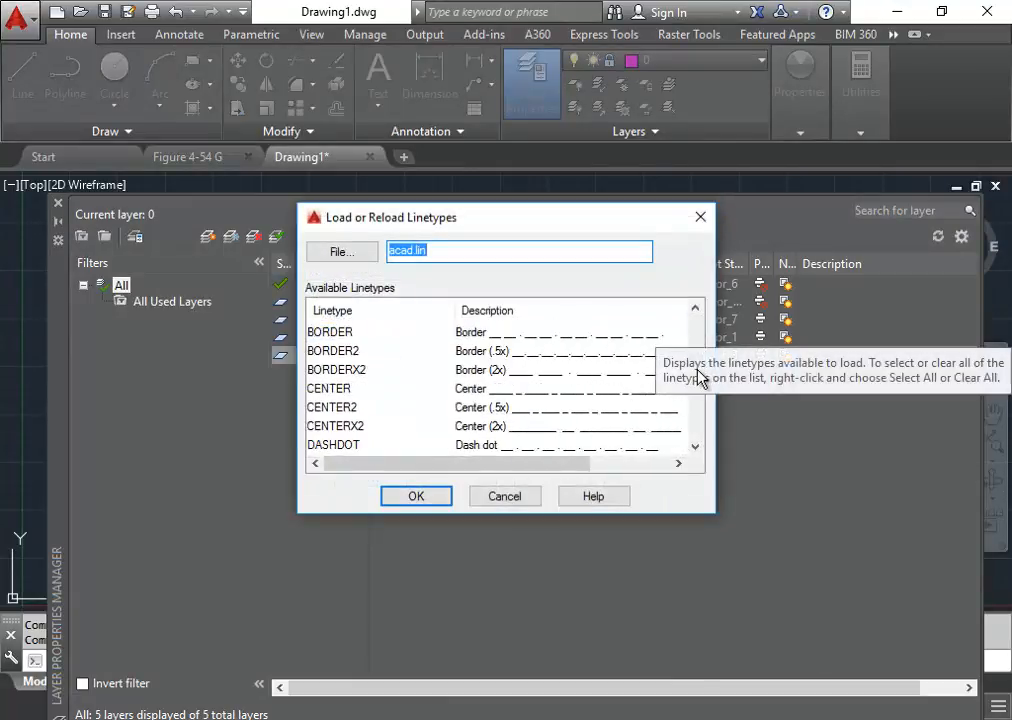
{"action": "left_click", "coordinate": [333, 396]}
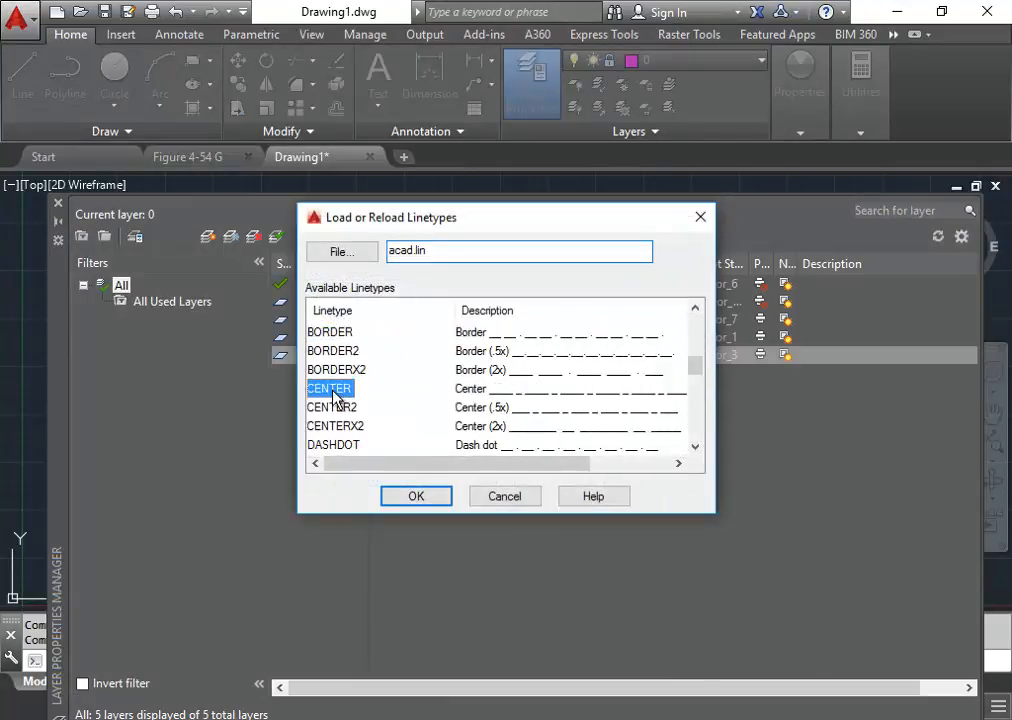
{"action": "left_click", "coordinate": [416, 497]}
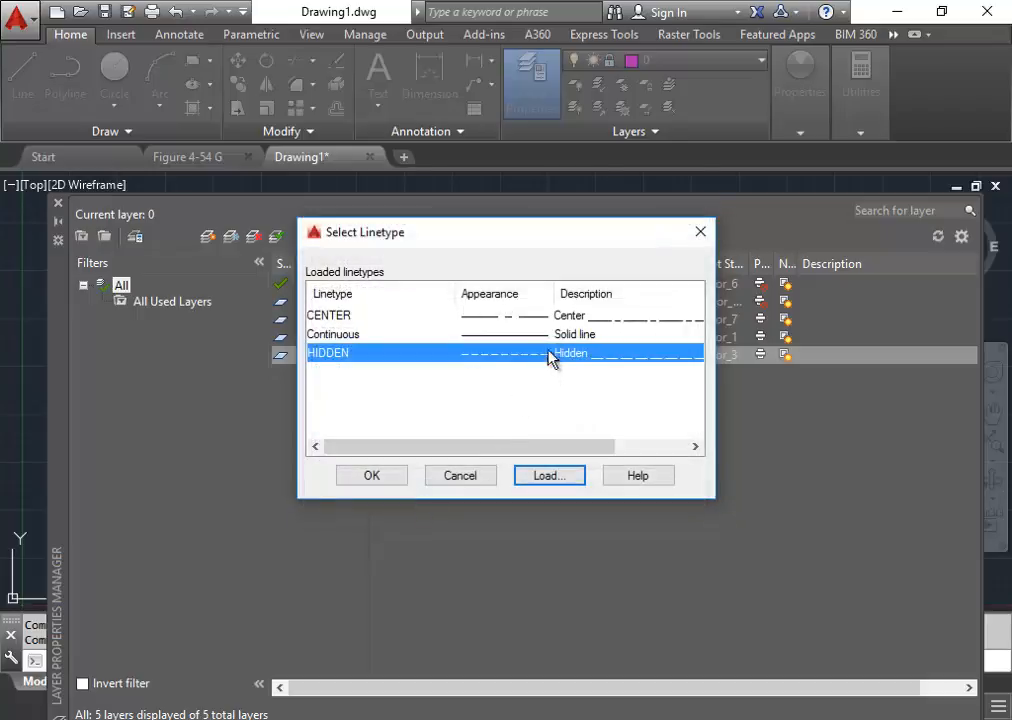
{"action": "left_click", "coordinate": [556, 317]}
{"action": "left_click", "coordinate": [382, 476]}
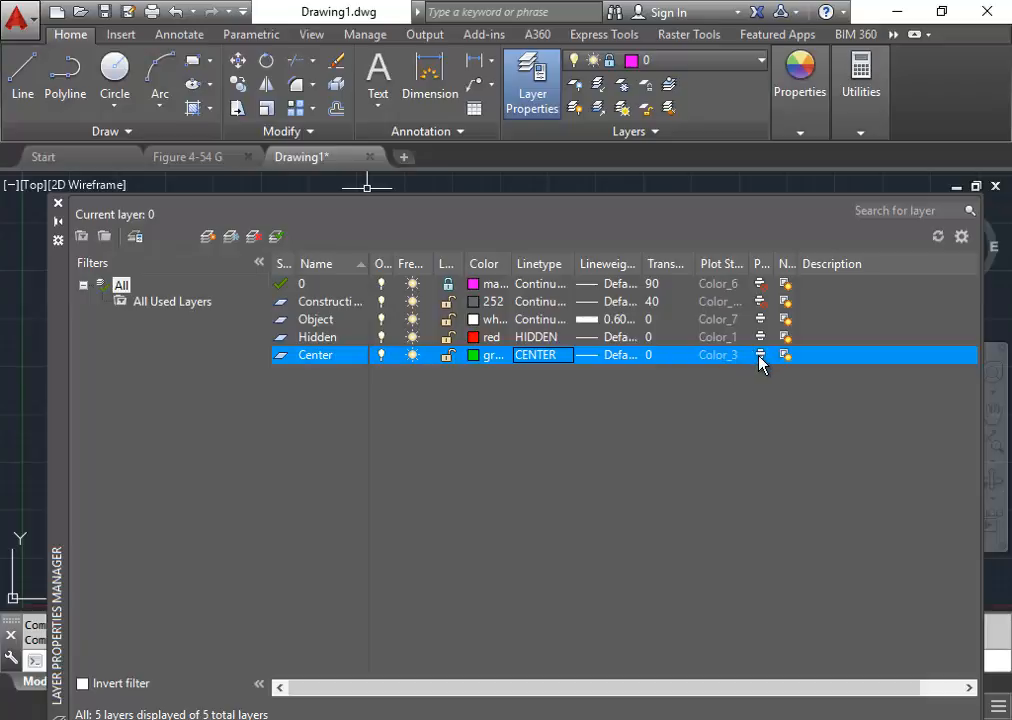
Step: Create a new layer named Dimension based on the Center layer and set its color to white
{"action": "left_click", "coordinate": [208, 237]}
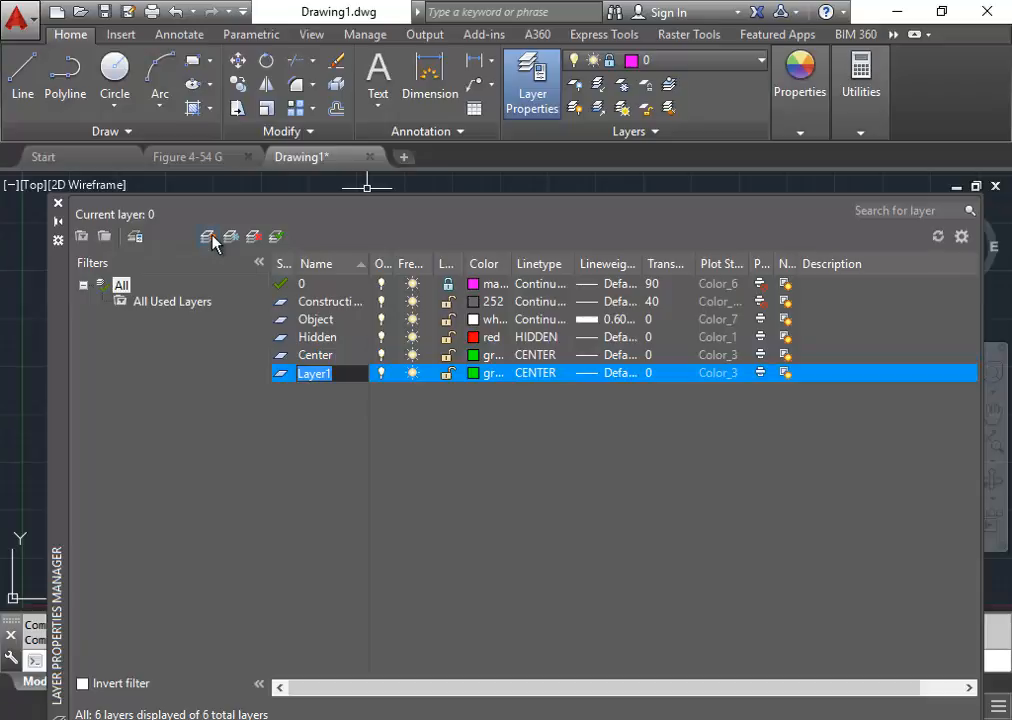
{"action": "type", "text": "Dimension"}
{"action": "left_click", "coordinate": [469, 487]}
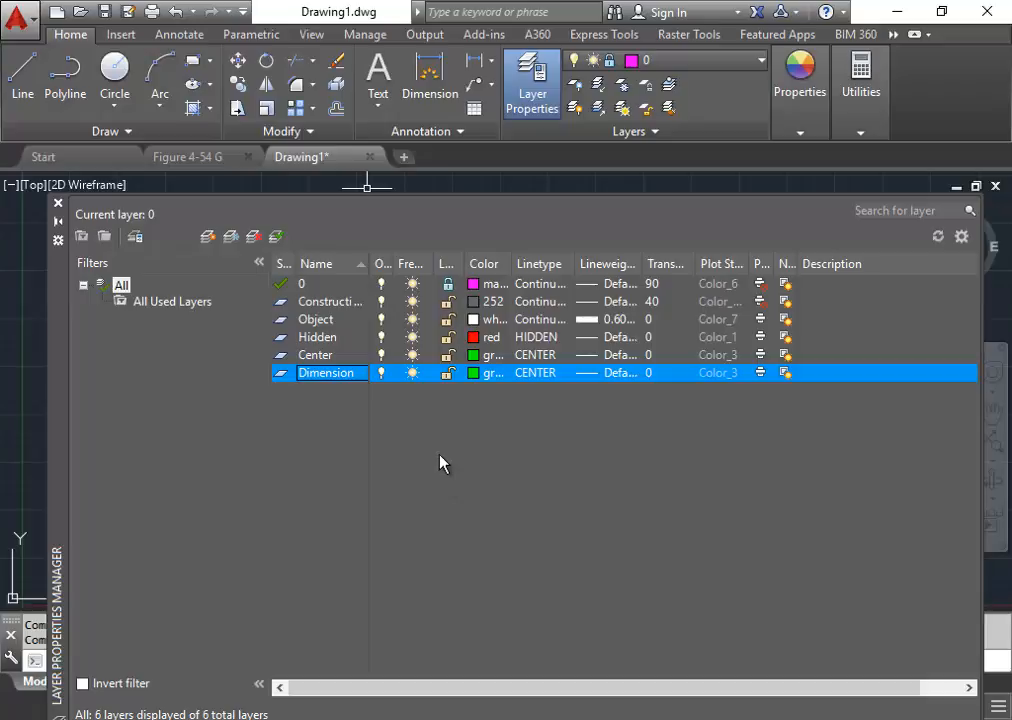
{"action": "left_click", "coordinate": [481, 377]}
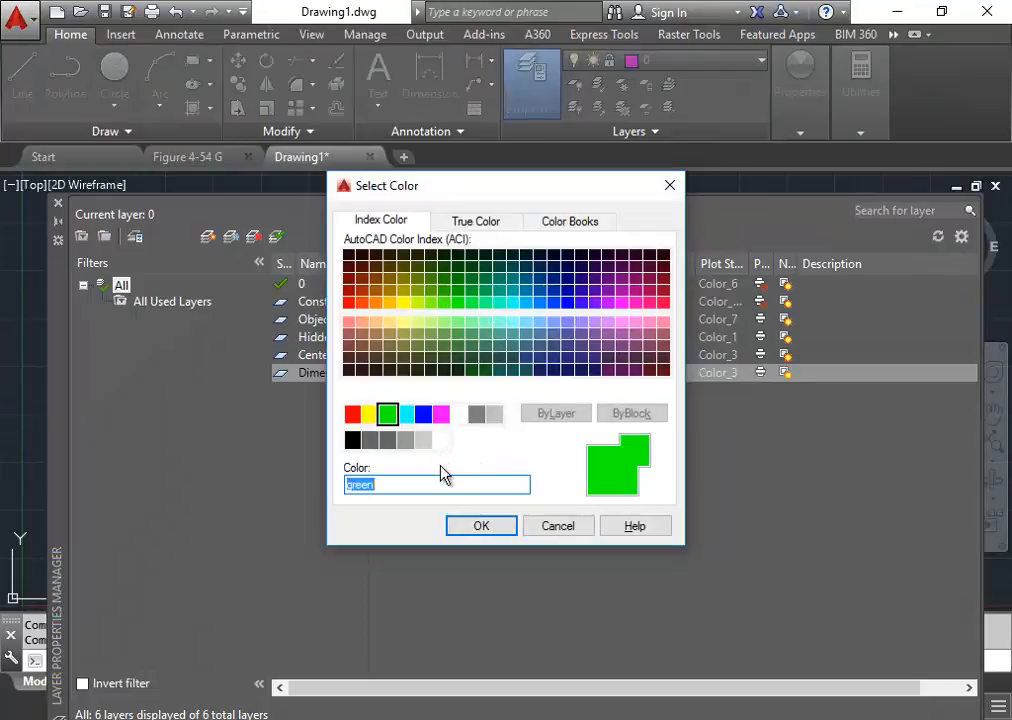
{"action": "left_click", "coordinate": [458, 414]}
{"action": "left_click", "coordinate": [479, 531]}
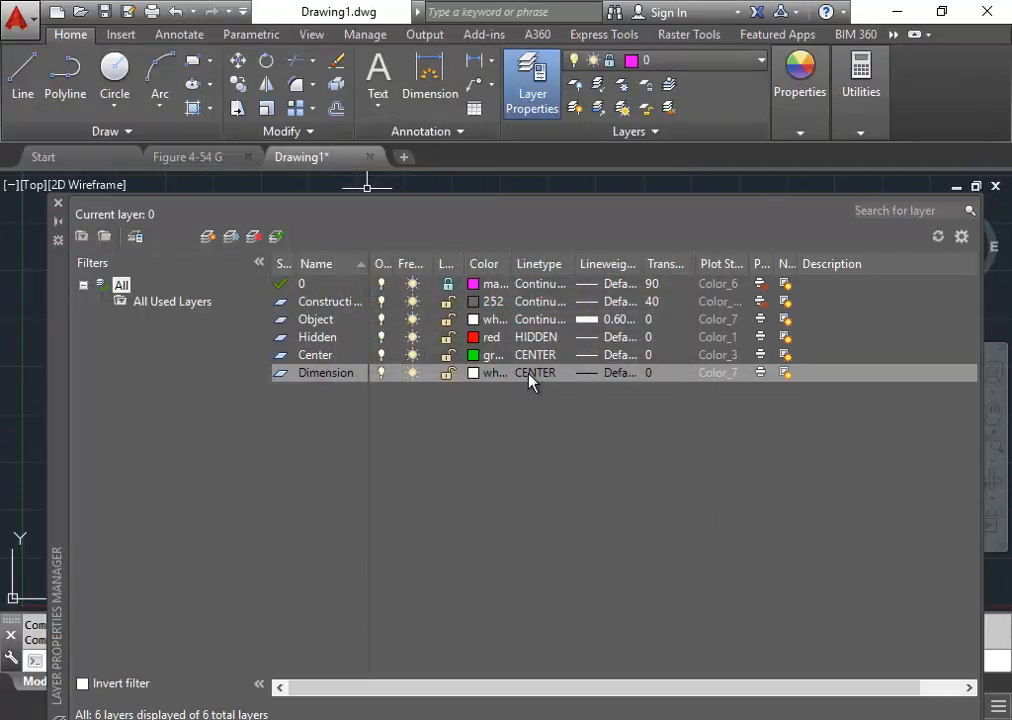
Step: Set the Dimension layer's linetype to Continuous
{"action": "left_click", "coordinate": [536, 381]}
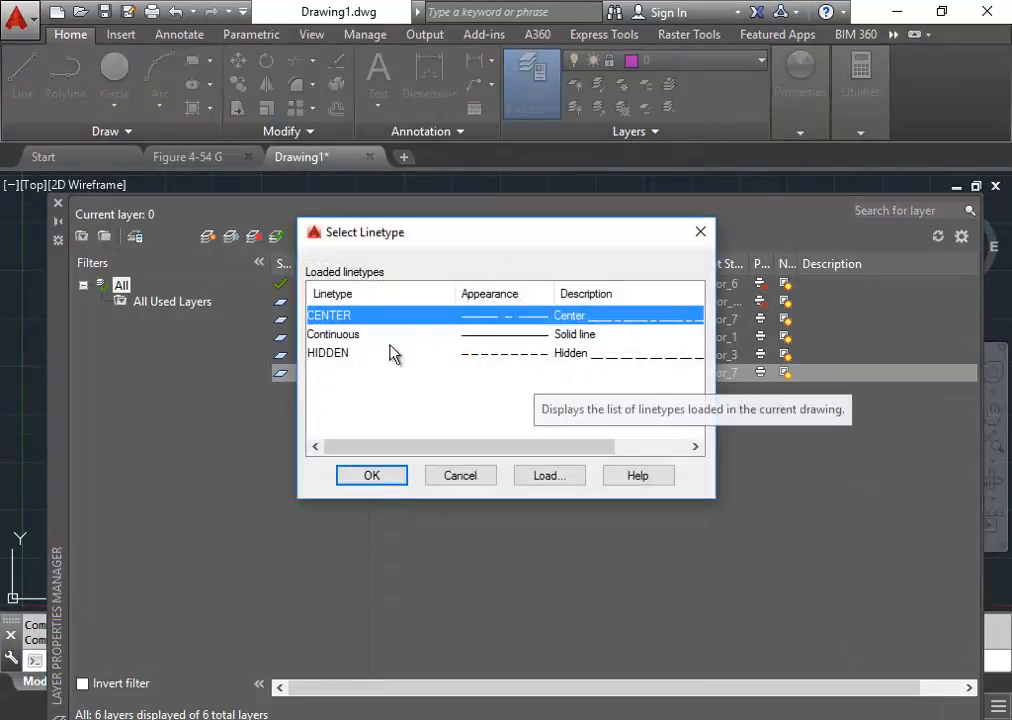
{"action": "left_click", "coordinate": [350, 334]}
{"action": "left_click", "coordinate": [390, 481]}
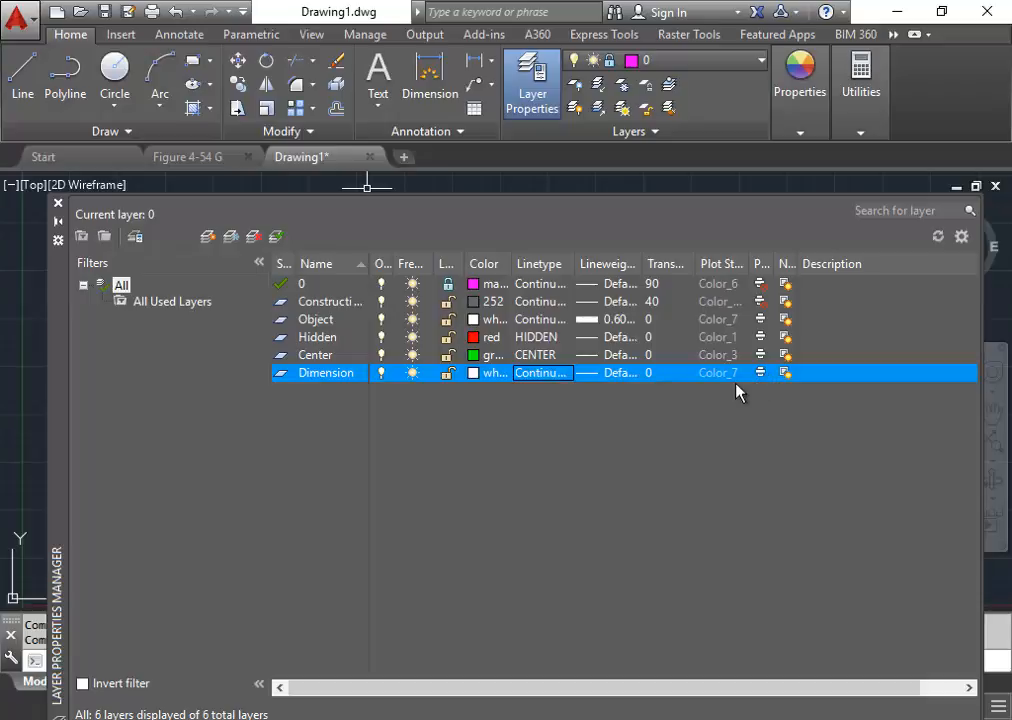
Step: Create a new layer named Text based on the Dimension layer
{"action": "left_click", "coordinate": [208, 237]}
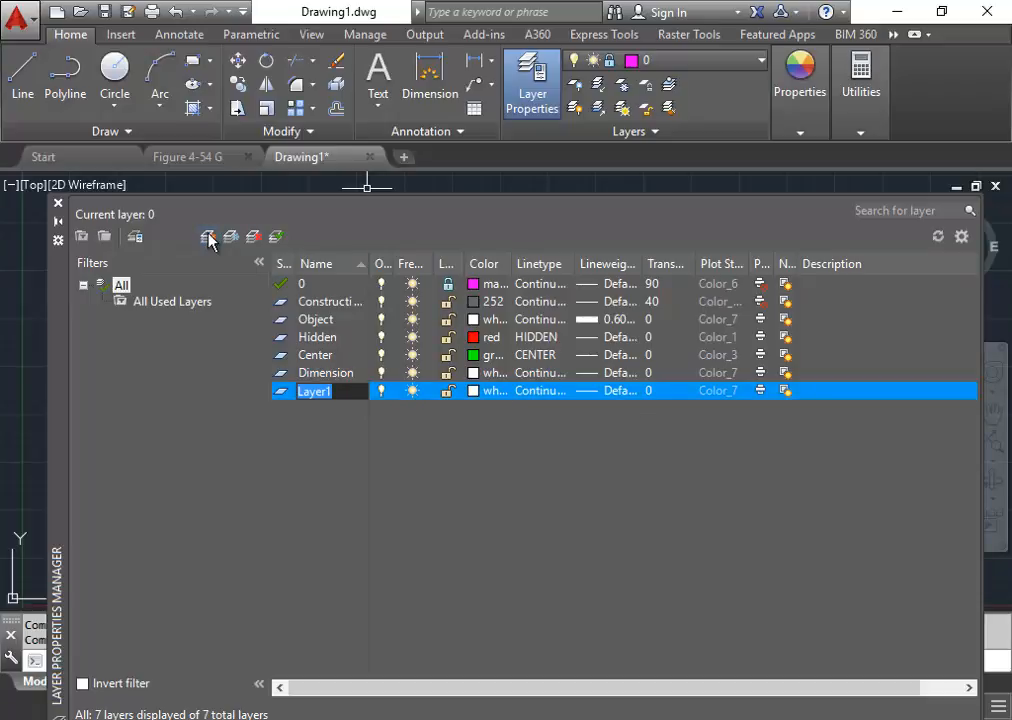
{"action": "type", "text": "Text"}
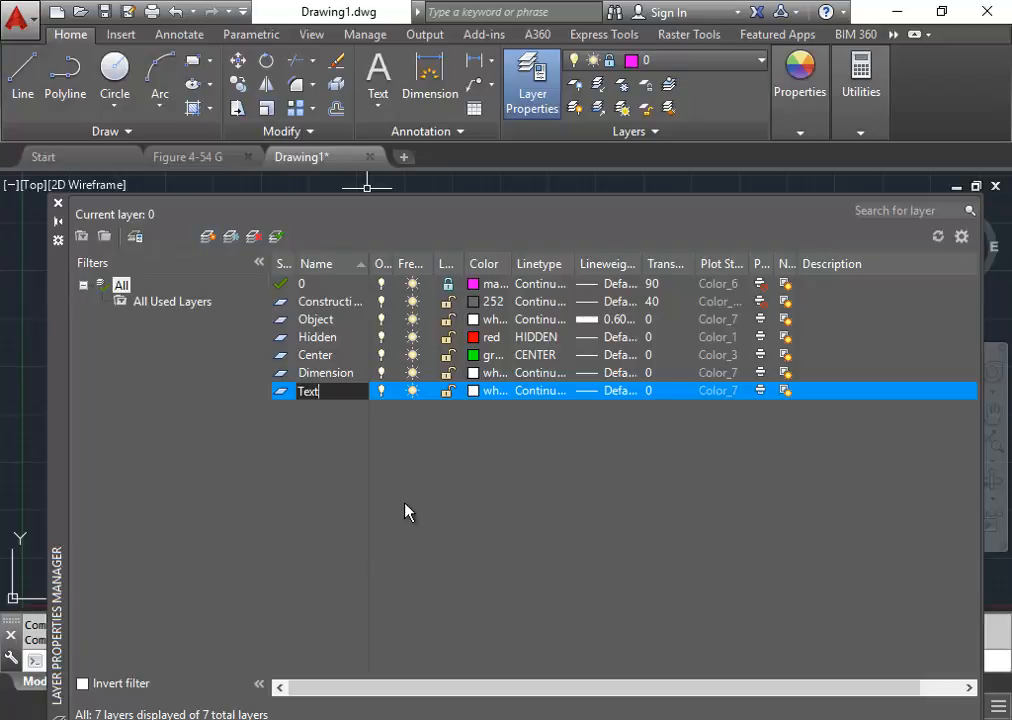
{"action": "key", "text": "Return"}
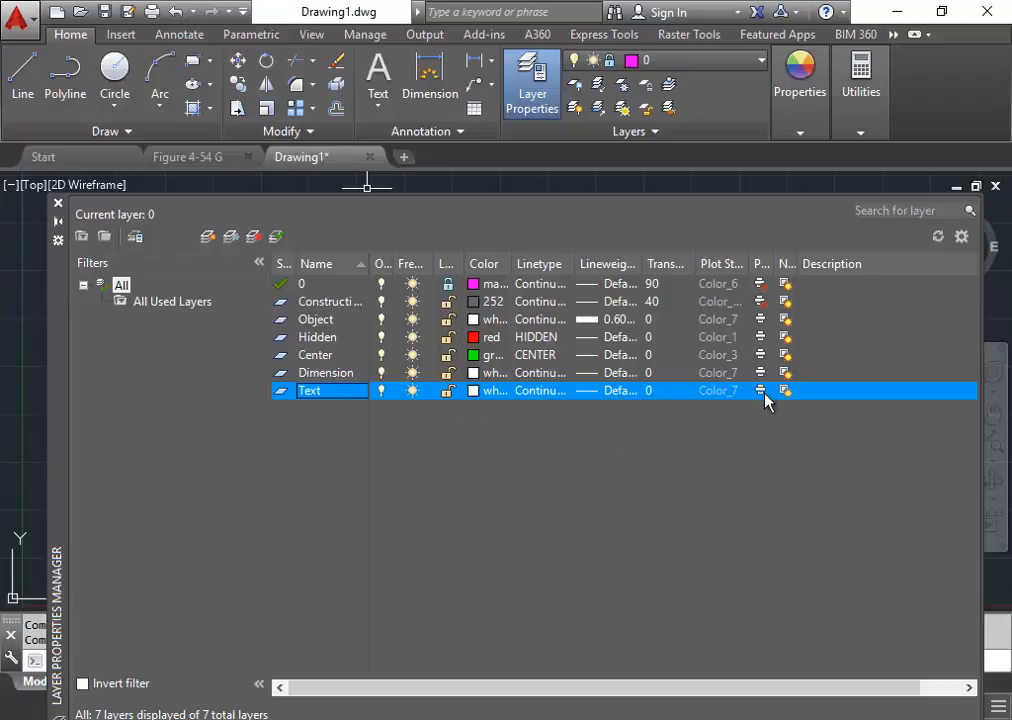
Step: Create a new layer named Viewport based on the Text layer and turn off its plotting
{"action": "left_click", "coordinate": [209, 237]}
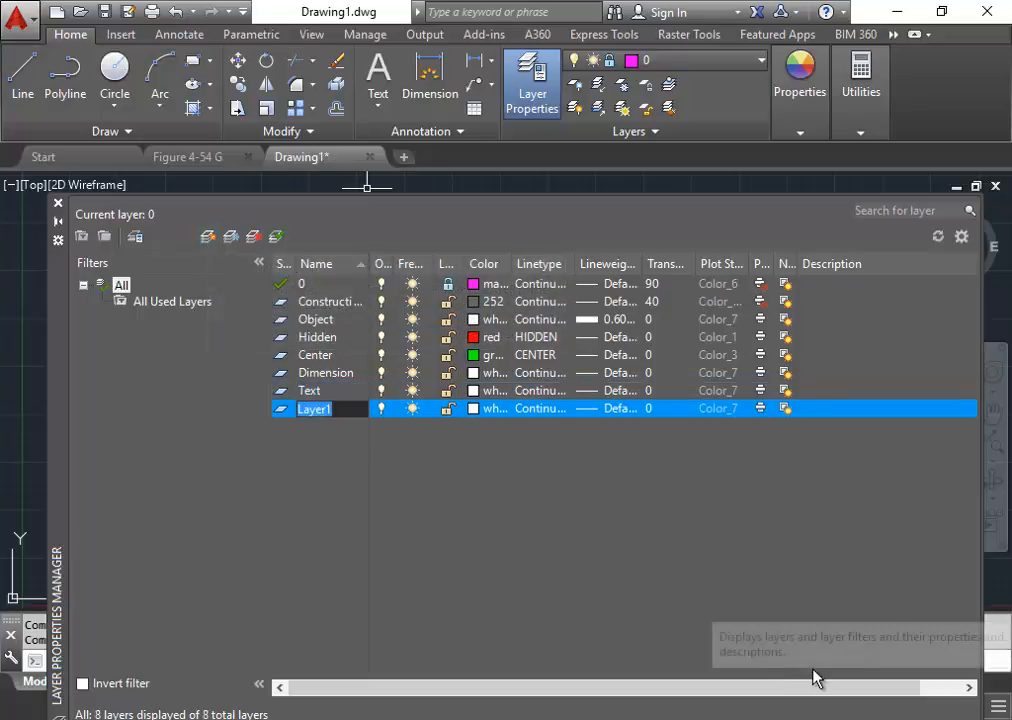
{"action": "type", "text": "View"}
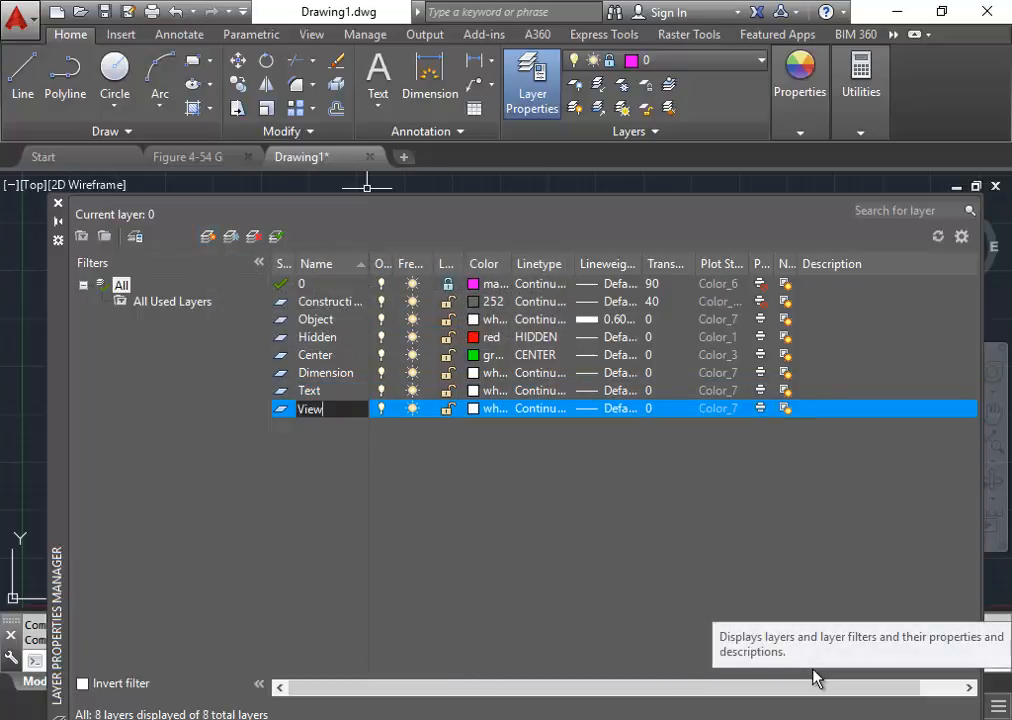
{"action": "type", "text": "port"}
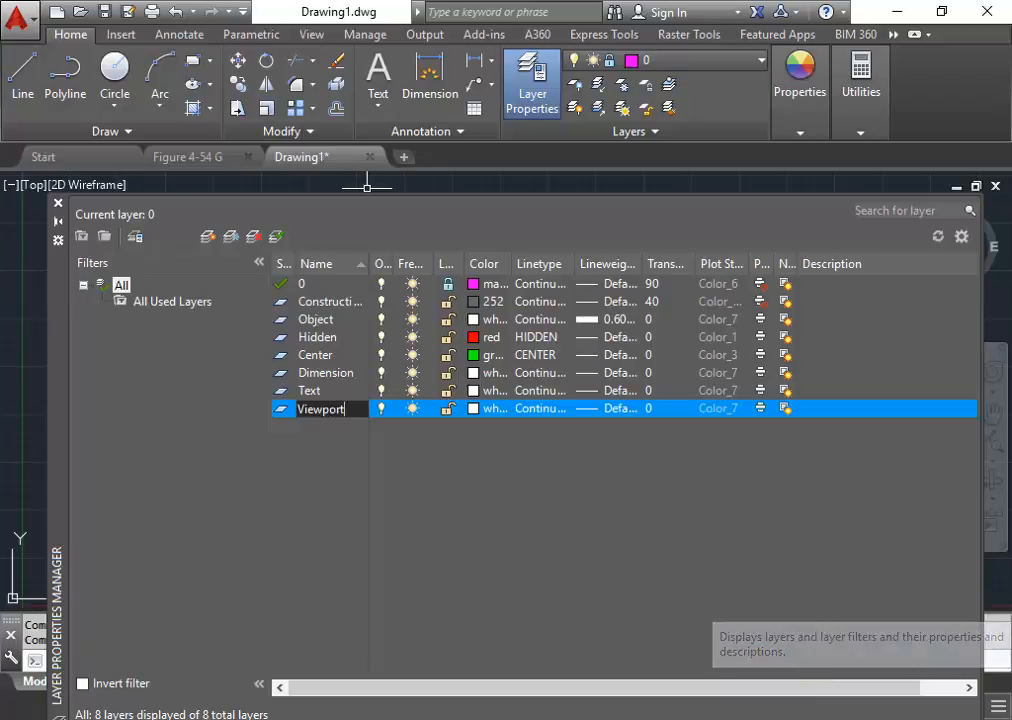
{"action": "key", "text": "Return"}
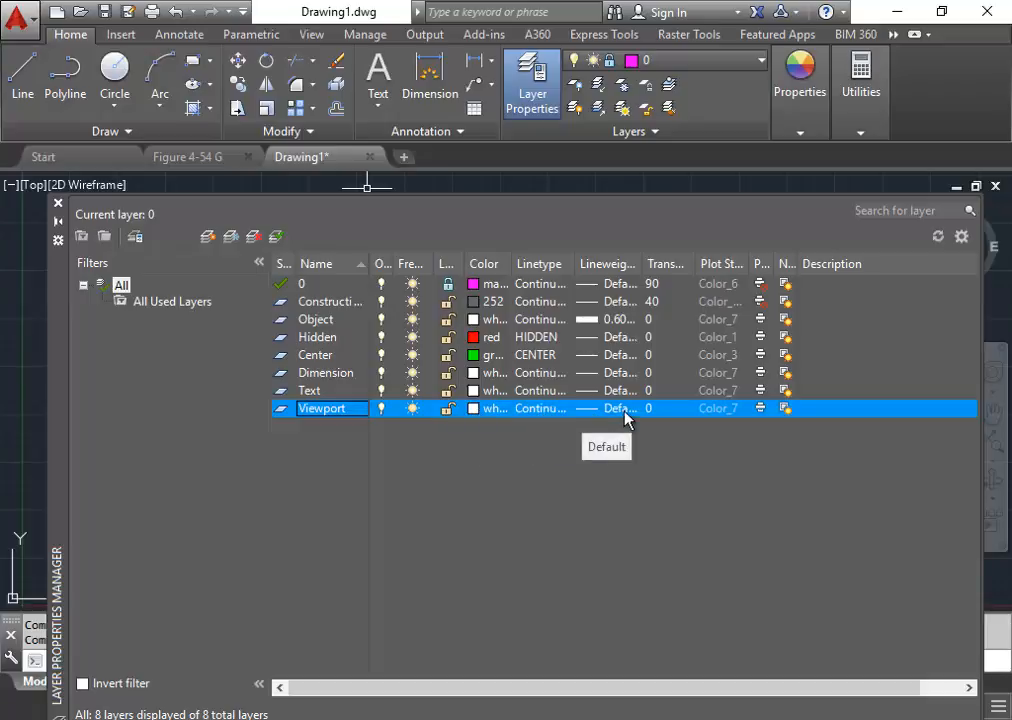
{"action": "left_click", "coordinate": [761, 409]}
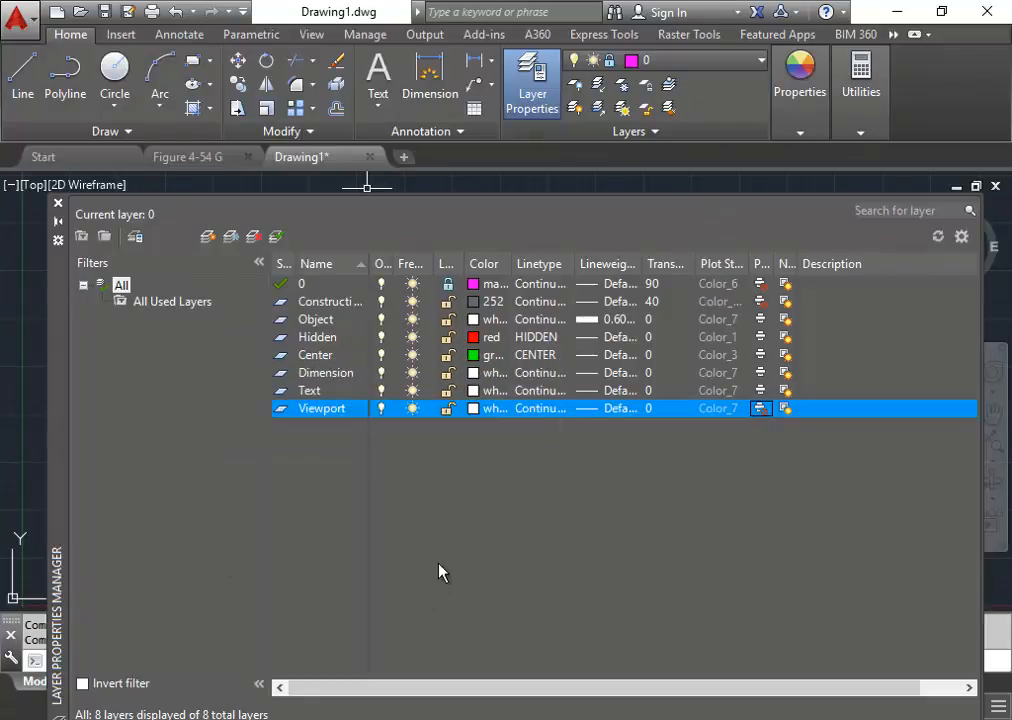
Step: Create a new layer named XRef based on the Viewport layer
{"action": "left_click", "coordinate": [207, 238]}
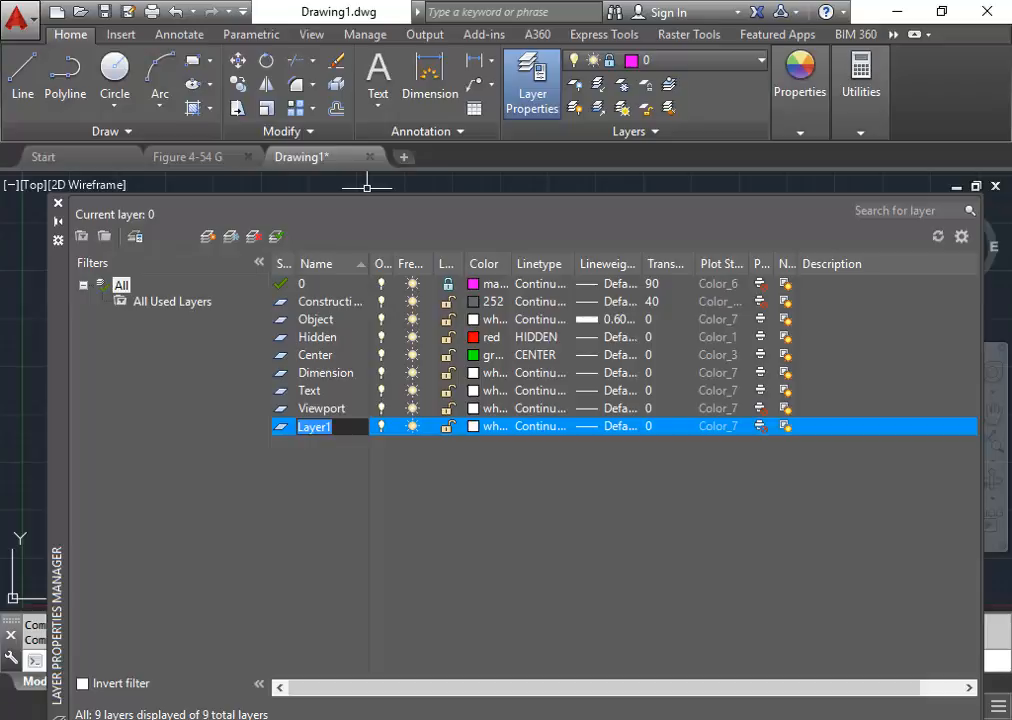
{"action": "type", "text": "XRef"}
{"action": "left_click", "coordinate": [428, 550]}
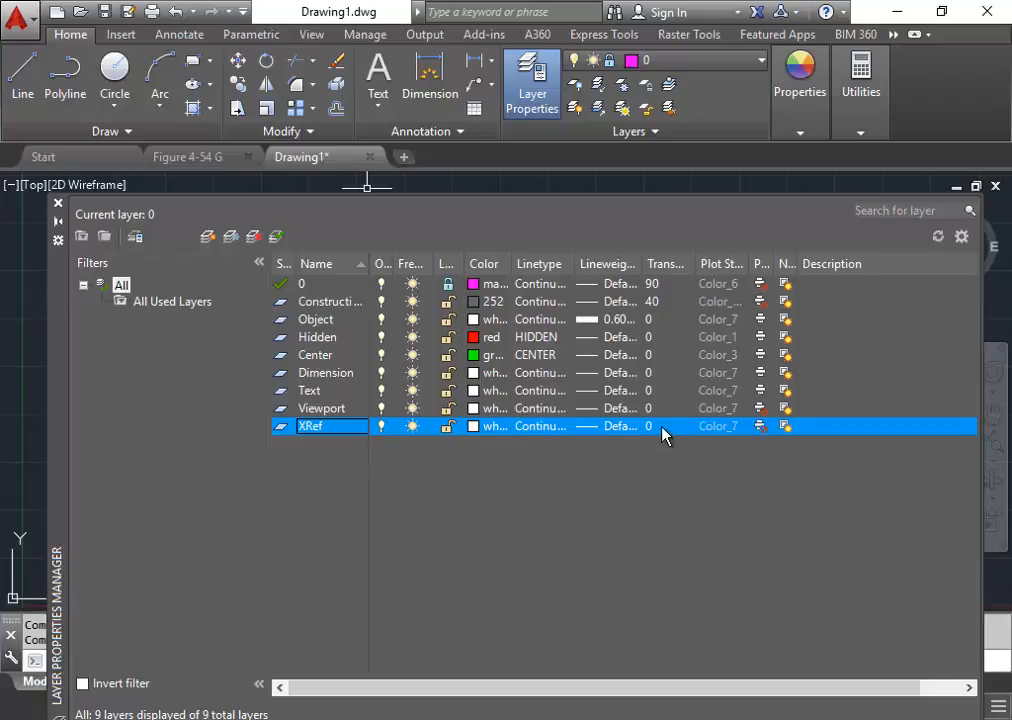
Step: Save the current layer setup as a new layer state named Standard with the description "Education use only"
{"action": "left_click", "coordinate": [761, 428]}
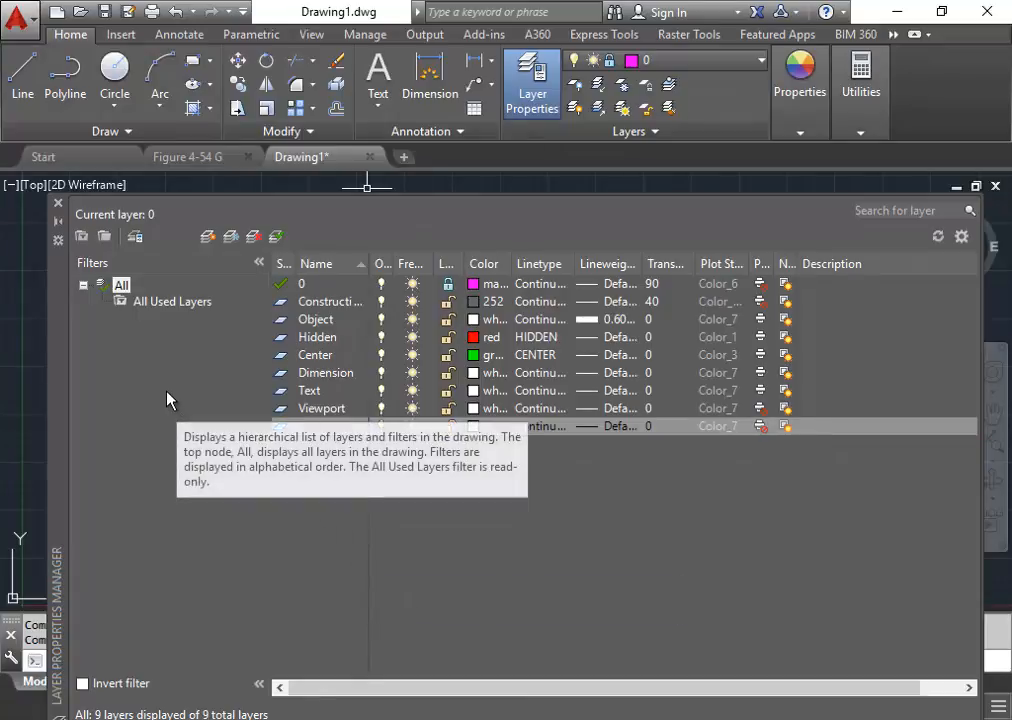
{"action": "left_click", "coordinate": [136, 241]}
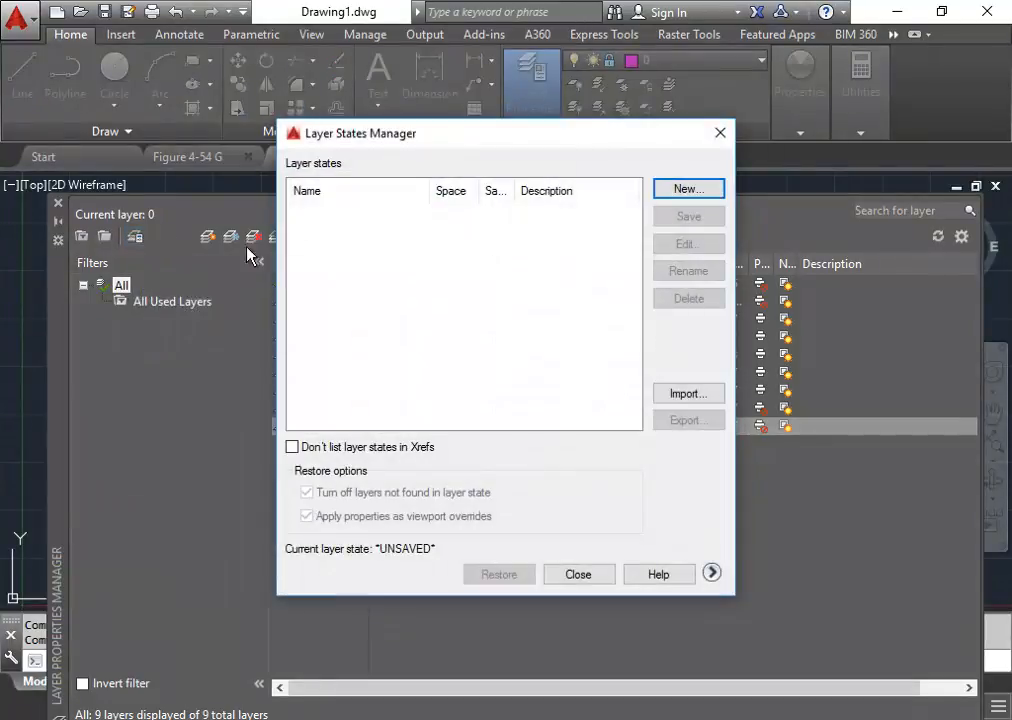
{"action": "left_click", "coordinate": [665, 193]}
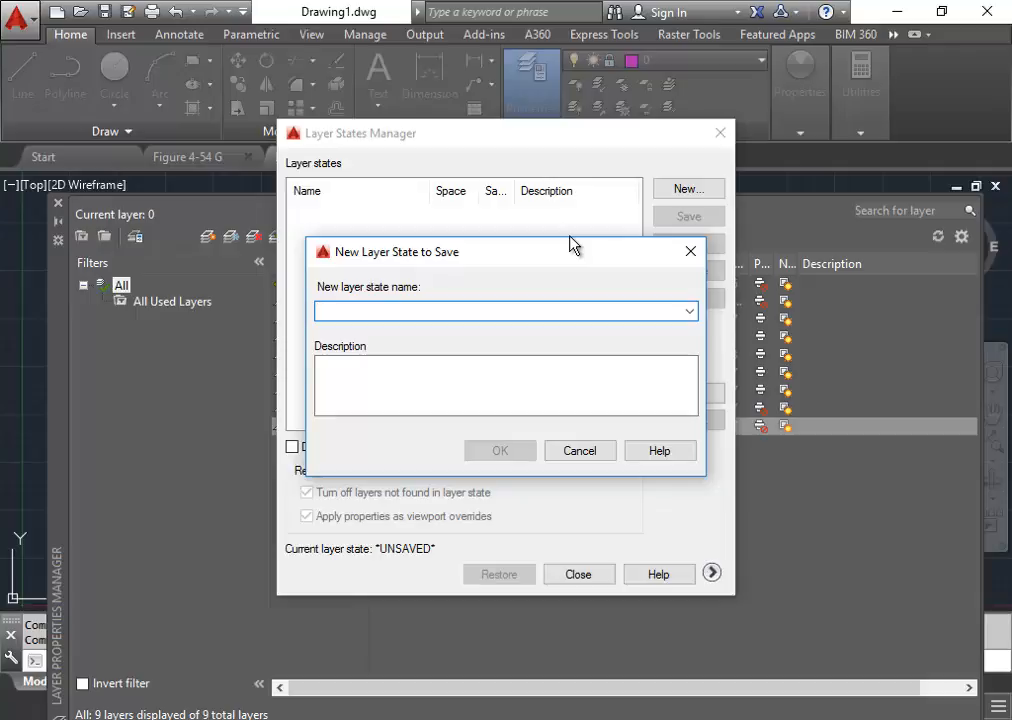
{"action": "type", "text": "Standard"}
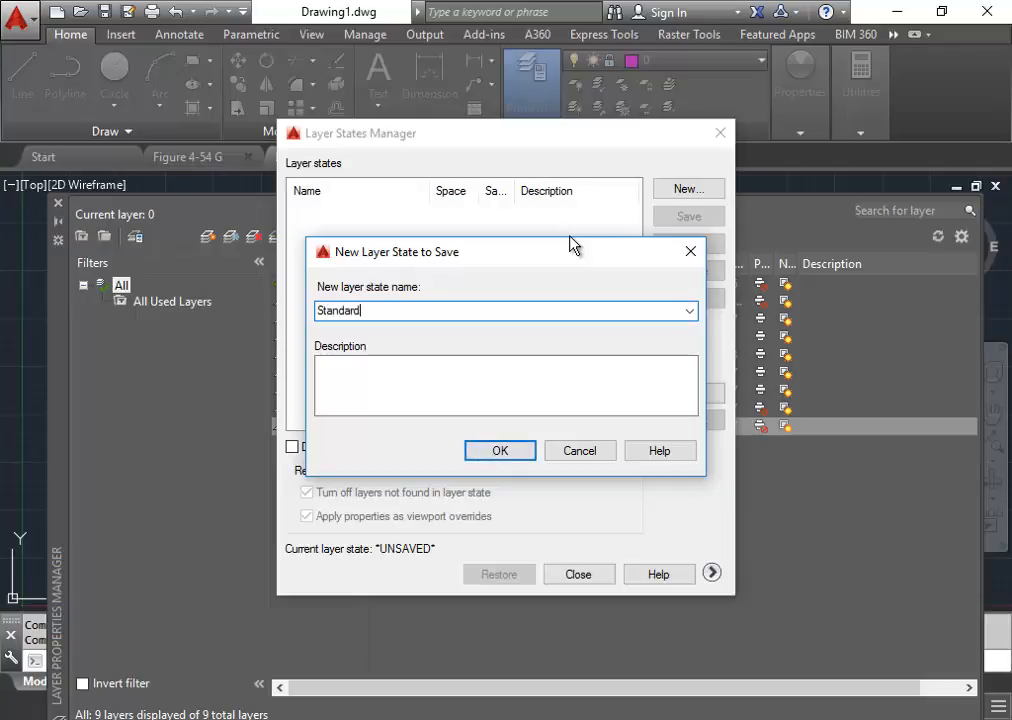
{"action": "key", "text": "Tab"}
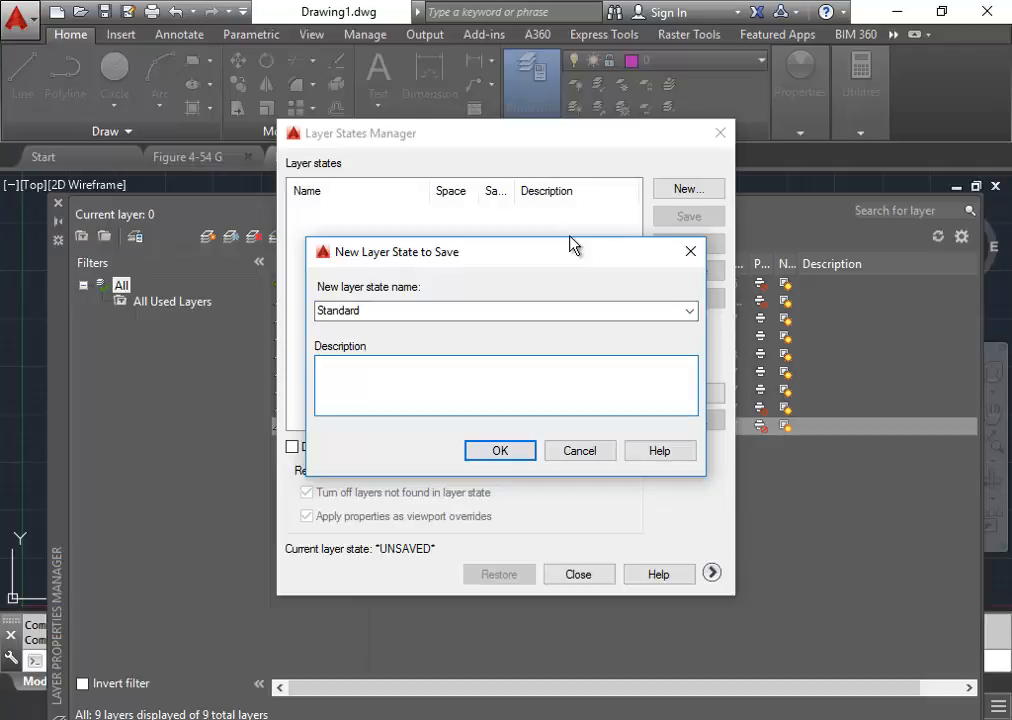
{"action": "type", "text": "Education use only"}
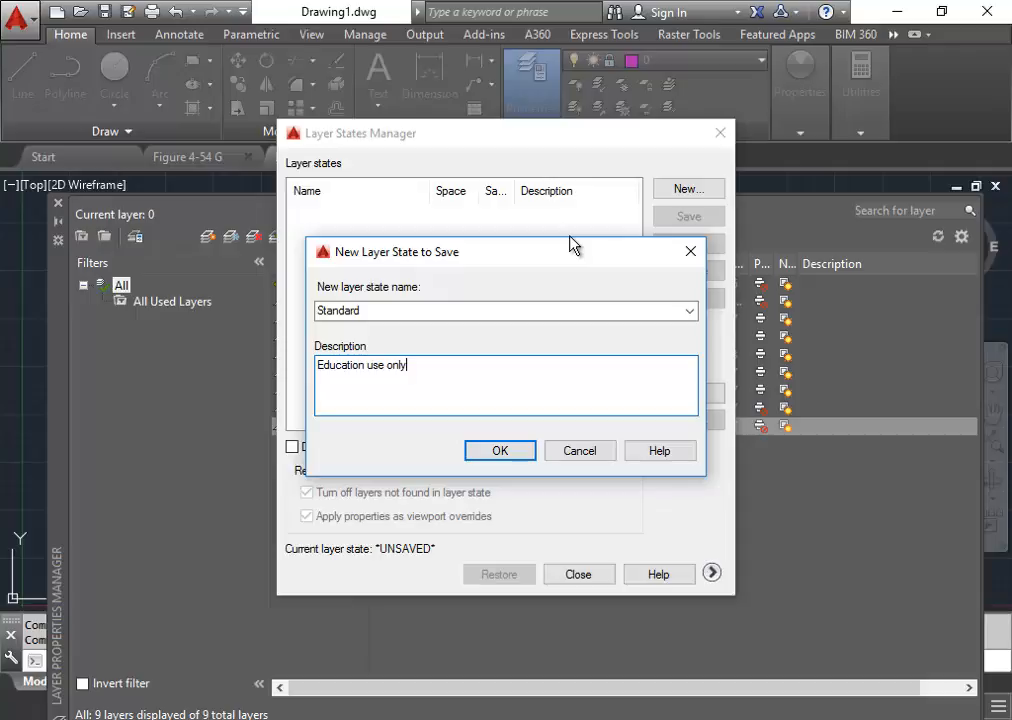
{"action": "left_click", "coordinate": [500, 451]}
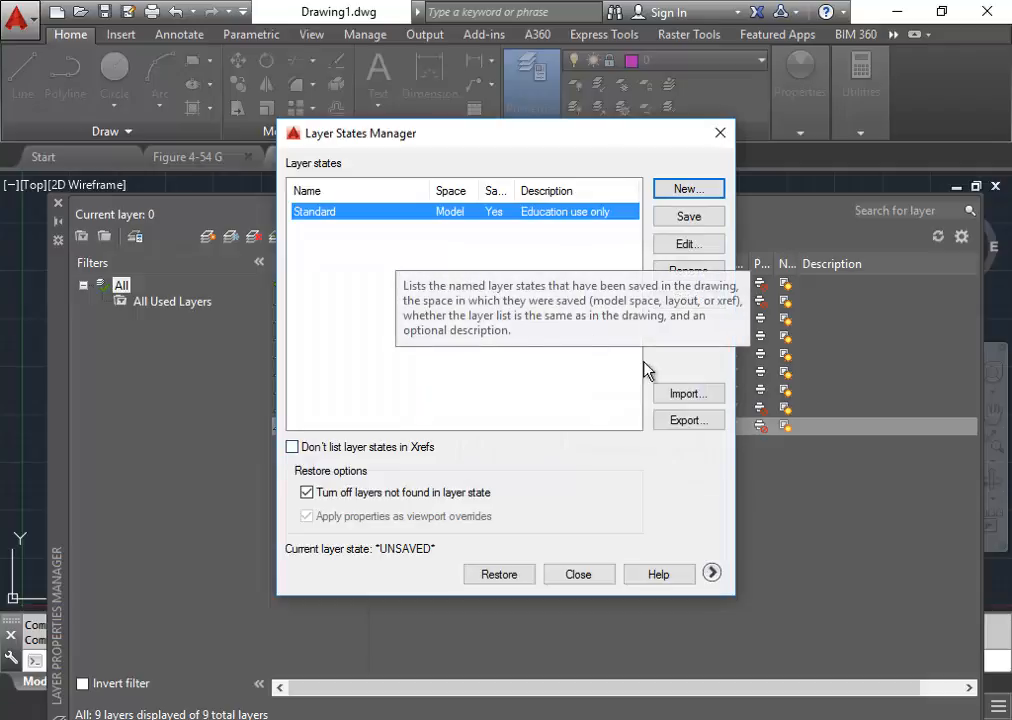
Step: Export the Standard layer state to the Desktop as Standard.las
{"action": "left_click", "coordinate": [684, 422]}
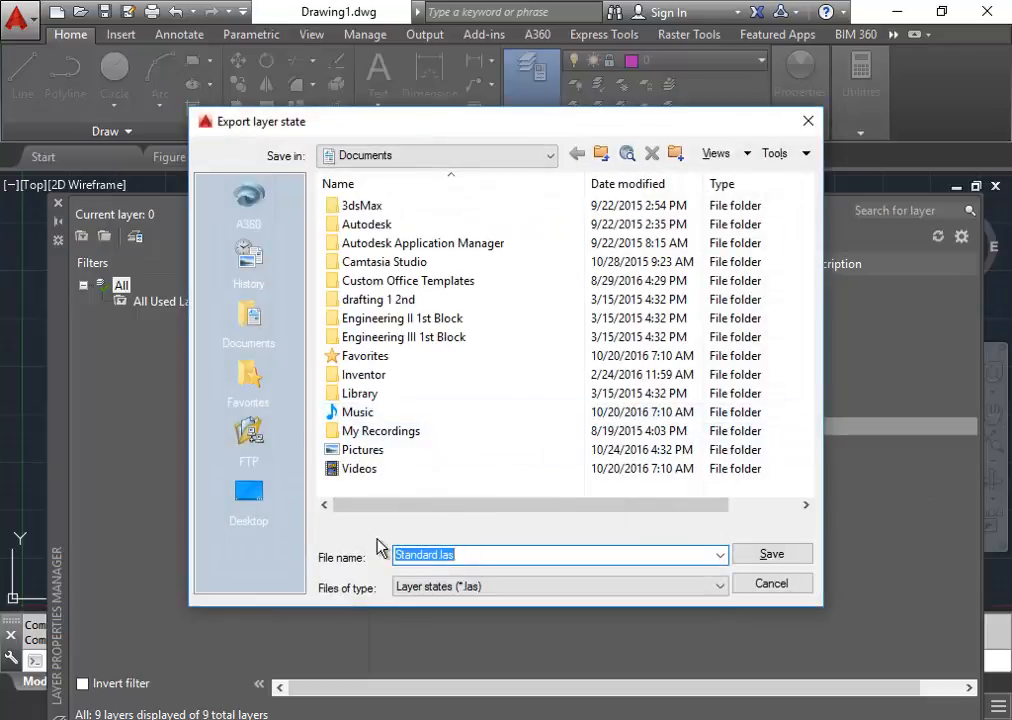
{"action": "left_click", "coordinate": [258, 498]}
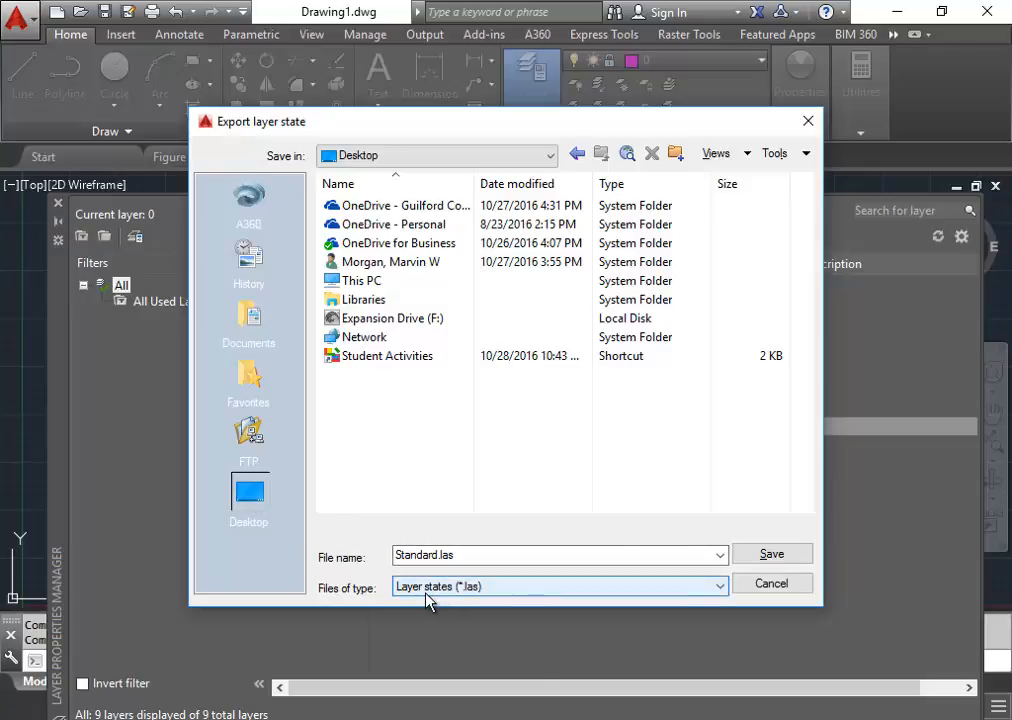
{"action": "left_click", "coordinate": [771, 556]}
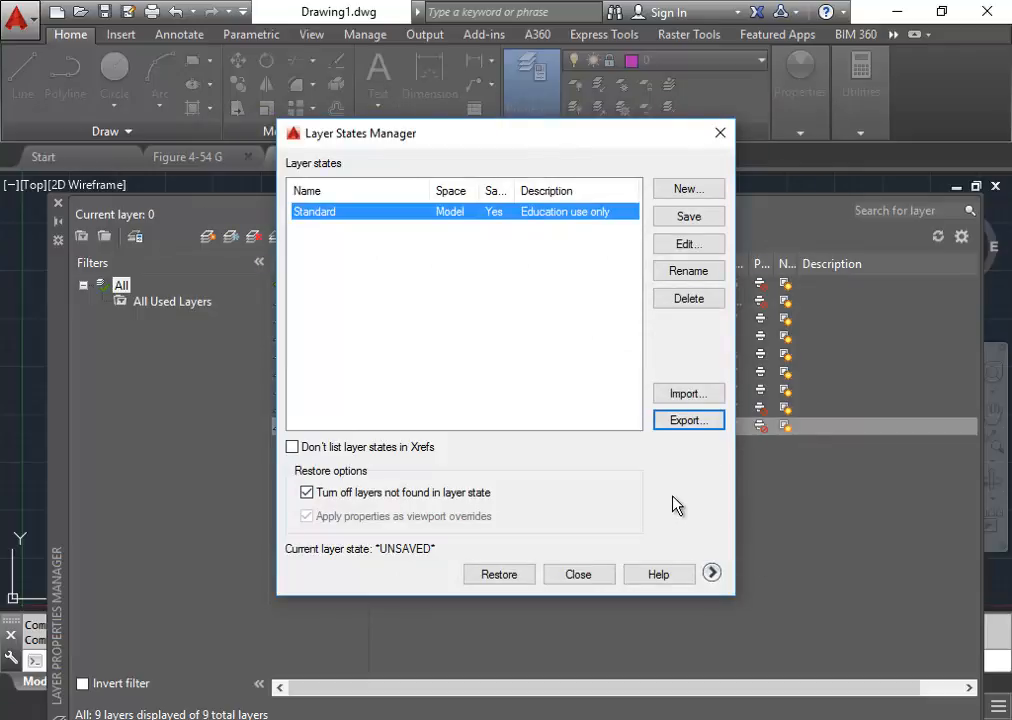
Step: Overwrite the saved Standard layer state, disable turning off layers not found in the state, and close both layer managers
{"action": "left_click", "coordinate": [686, 218]}
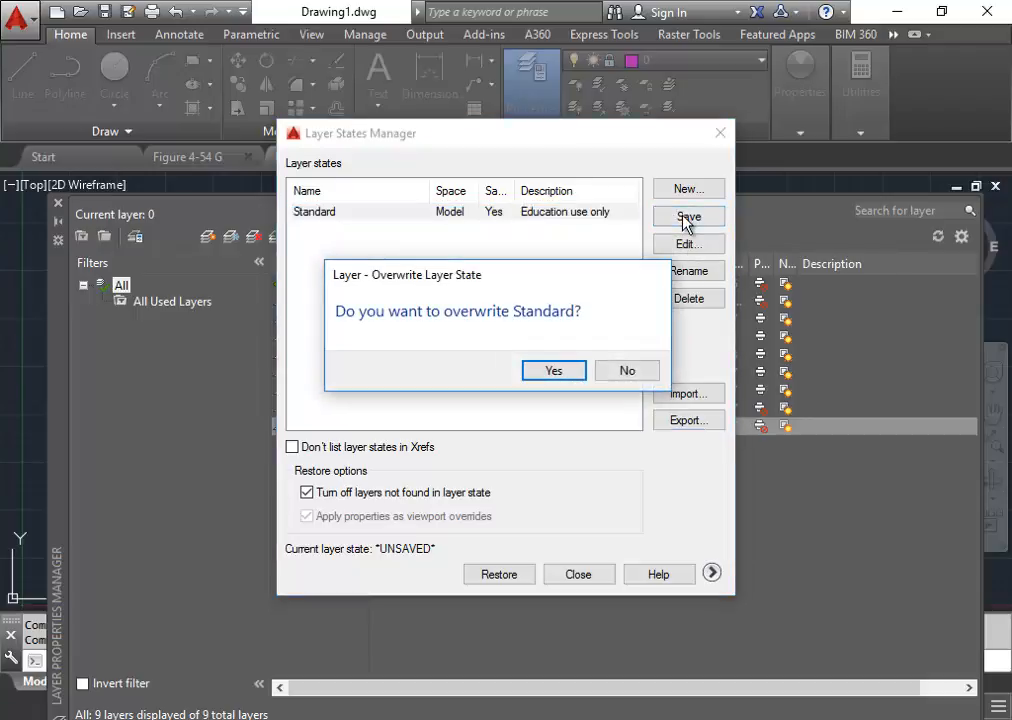
{"action": "left_click", "coordinate": [554, 371]}
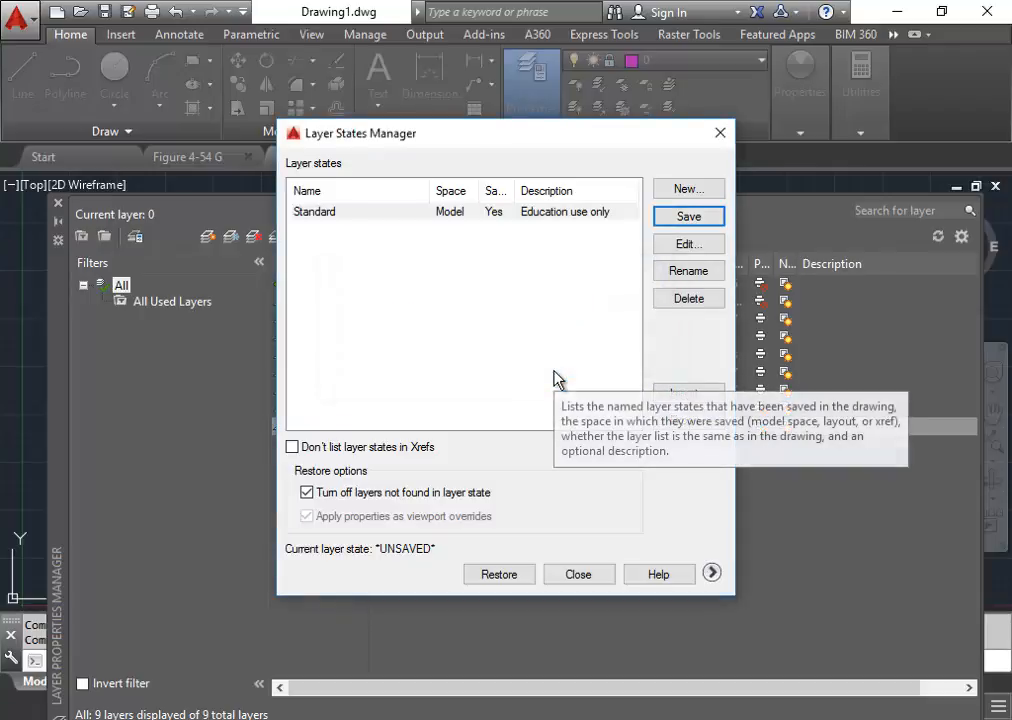
{"action": "left_click", "coordinate": [571, 493]}
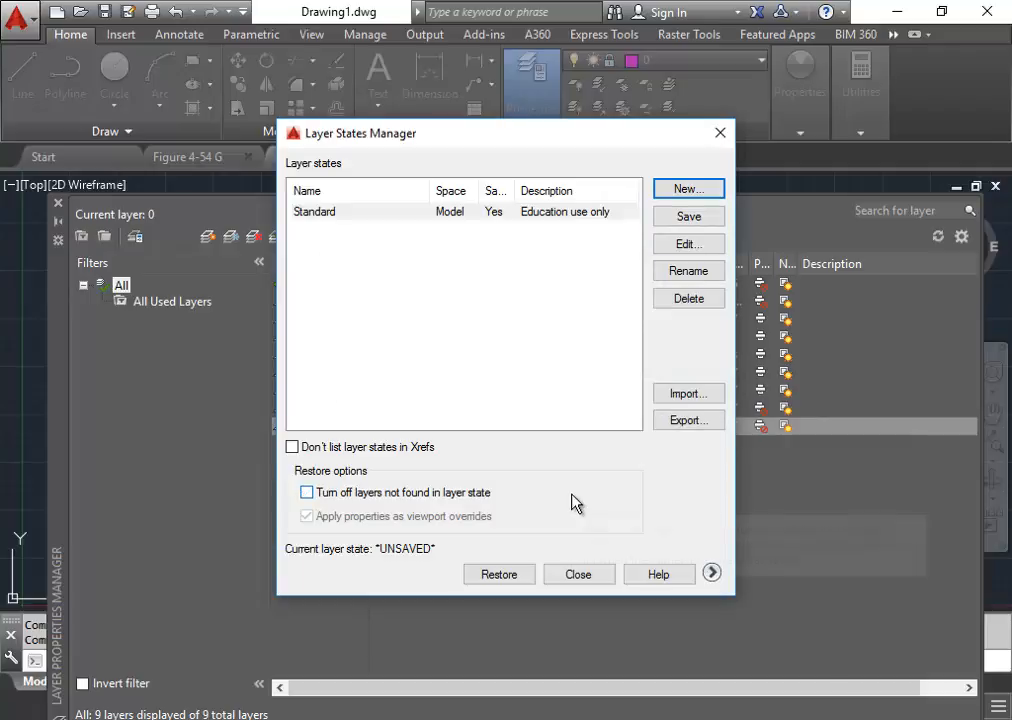
{"action": "left_click", "coordinate": [579, 575]}
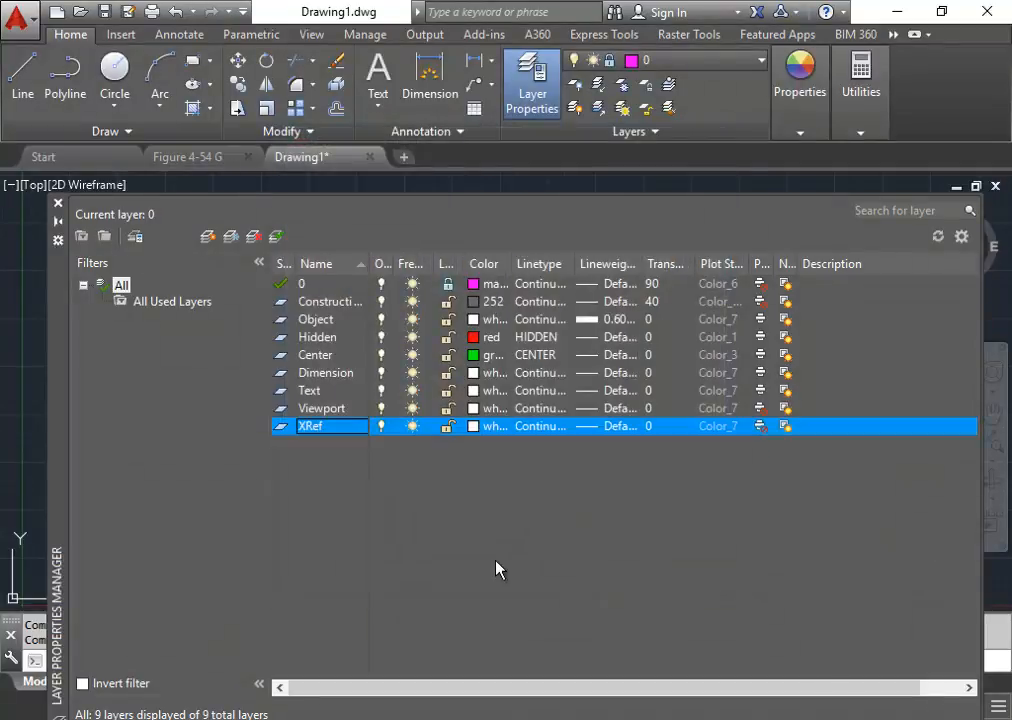
{"action": "left_click", "coordinate": [58, 204]}
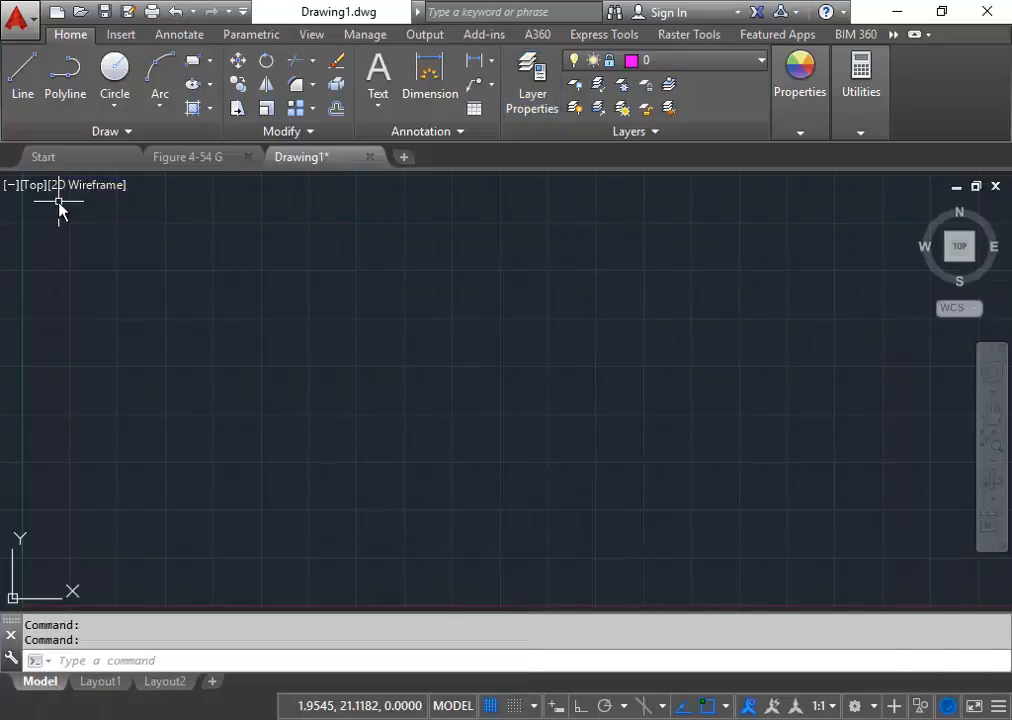
Step: Make Dimension the current layer
{"action": "left_click", "coordinate": [762, 64]}
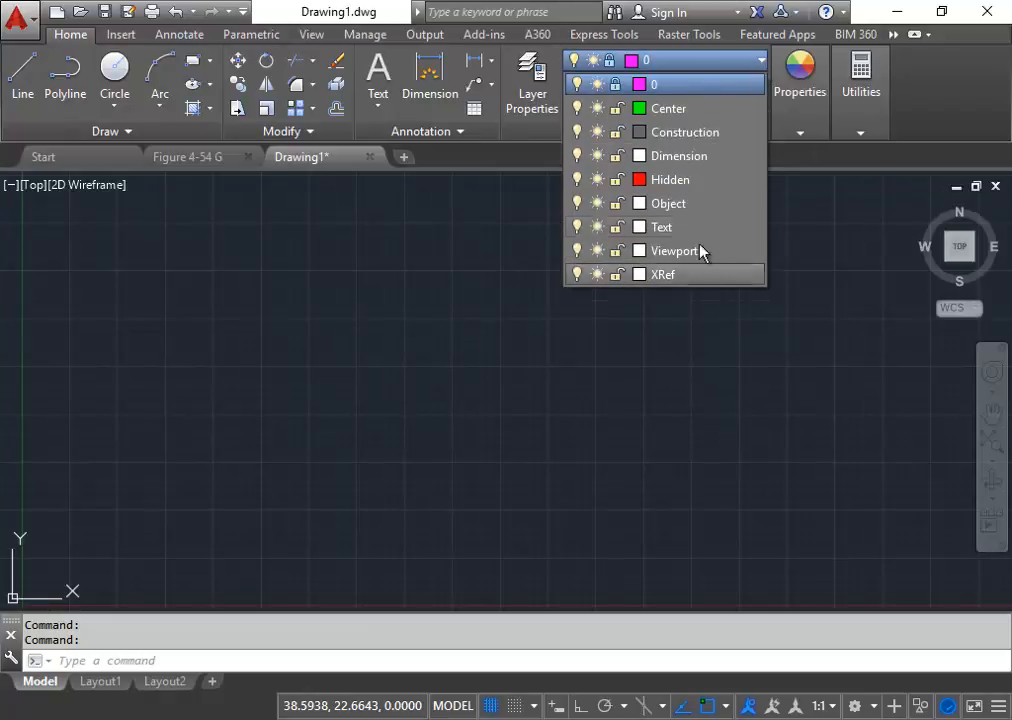
{"action": "left_click", "coordinate": [816, 311]}
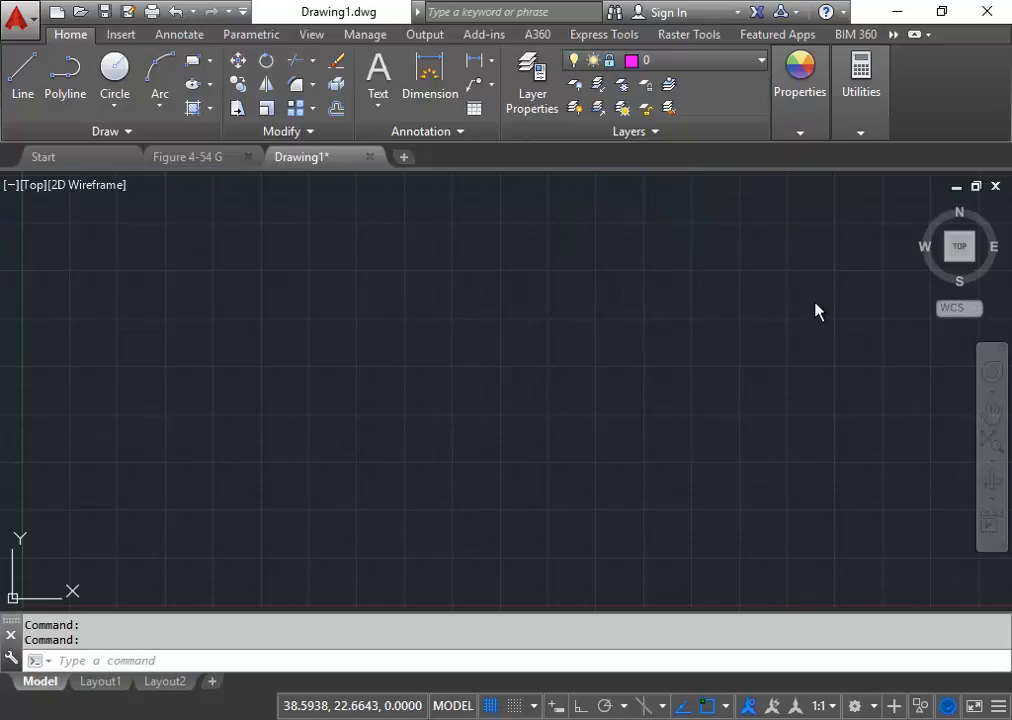
{"action": "left_click", "coordinate": [764, 62]}
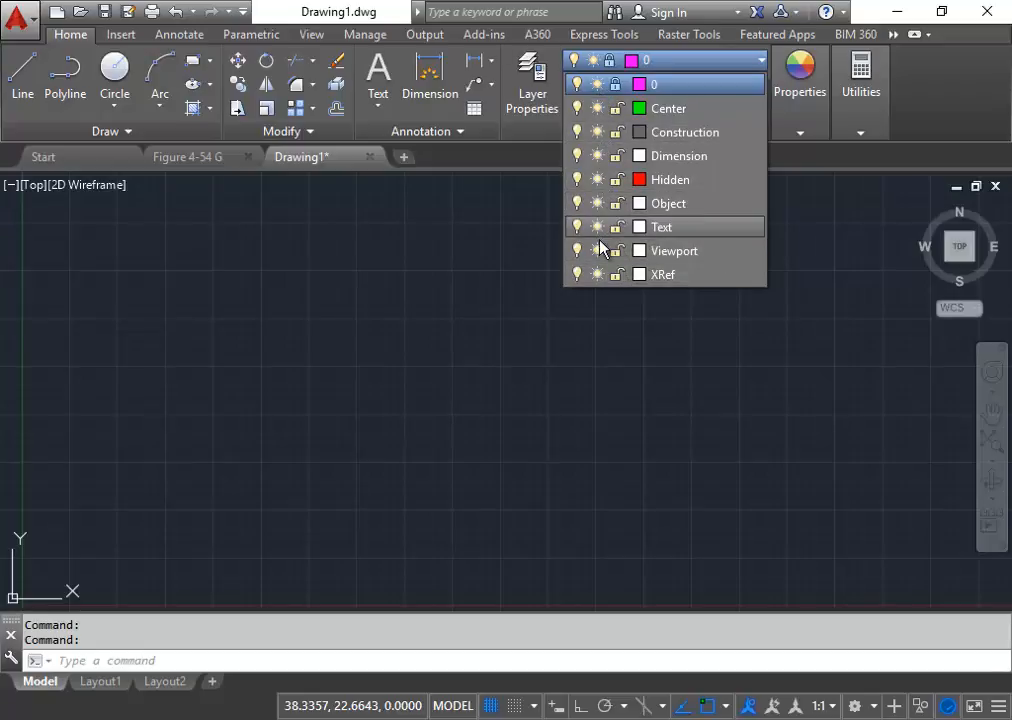
{"action": "left_click", "coordinate": [698, 160]}
{"action": "left_click", "coordinate": [708, 63]}
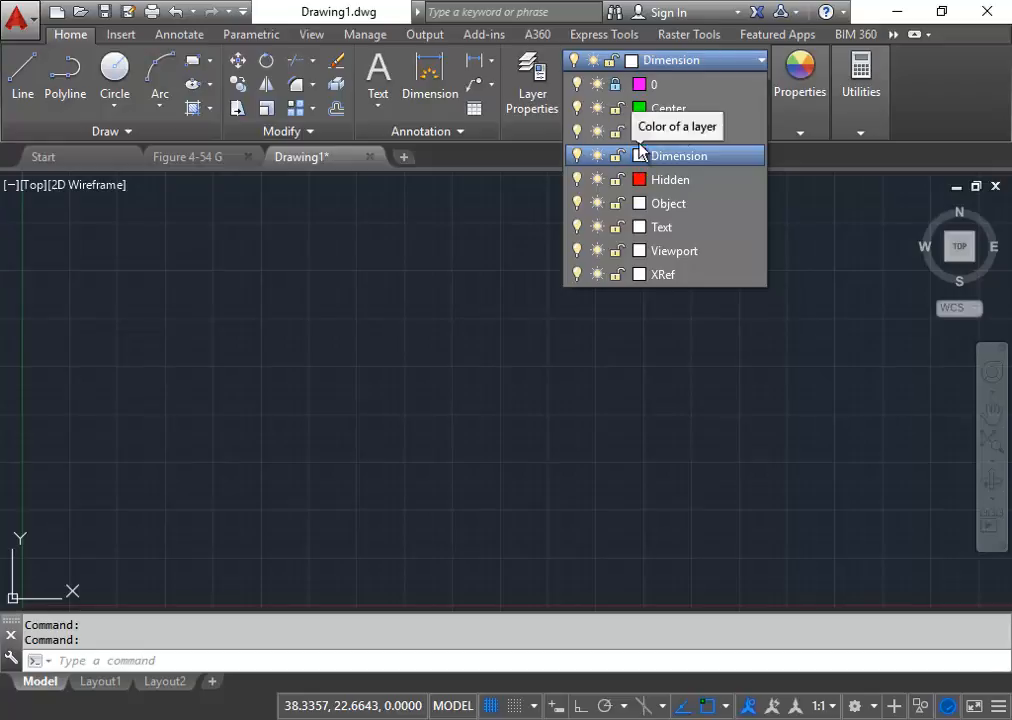
{"action": "left_click", "coordinate": [640, 181]}
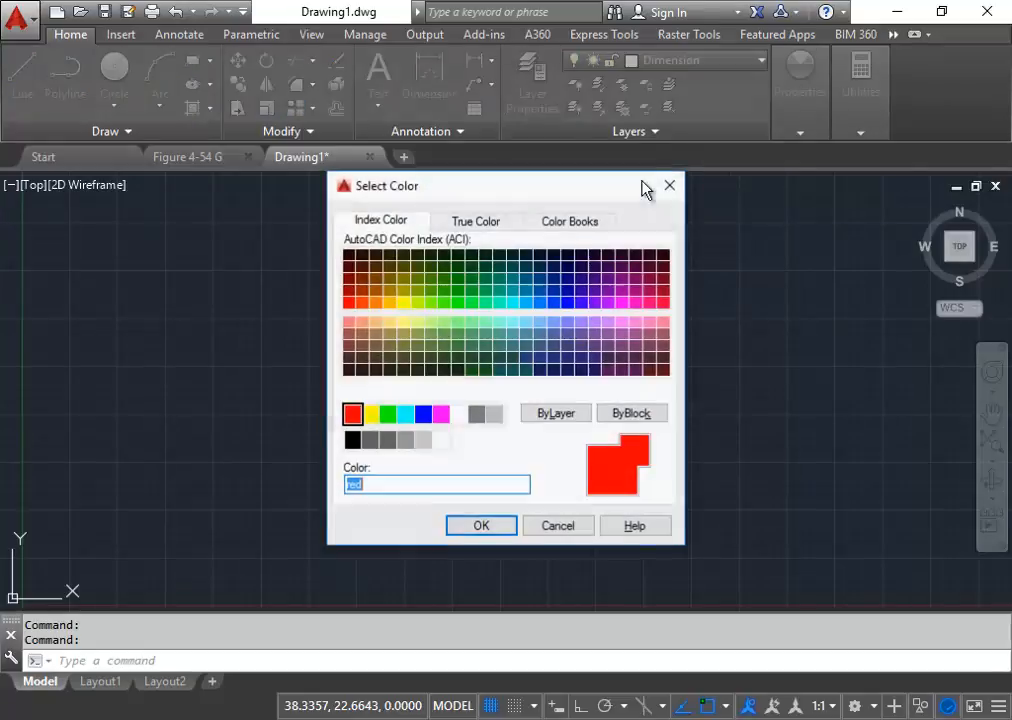
{"action": "left_click", "coordinate": [572, 528]}
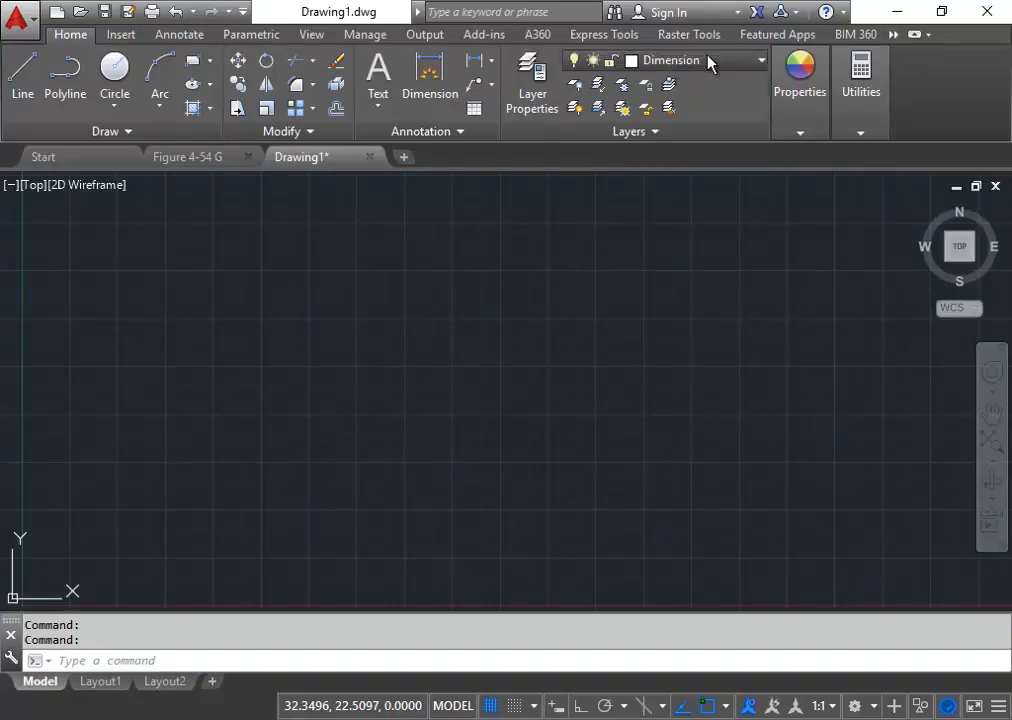
{"action": "left_click", "coordinate": [707, 60]}
{"action": "left_click", "coordinate": [577, 156]}
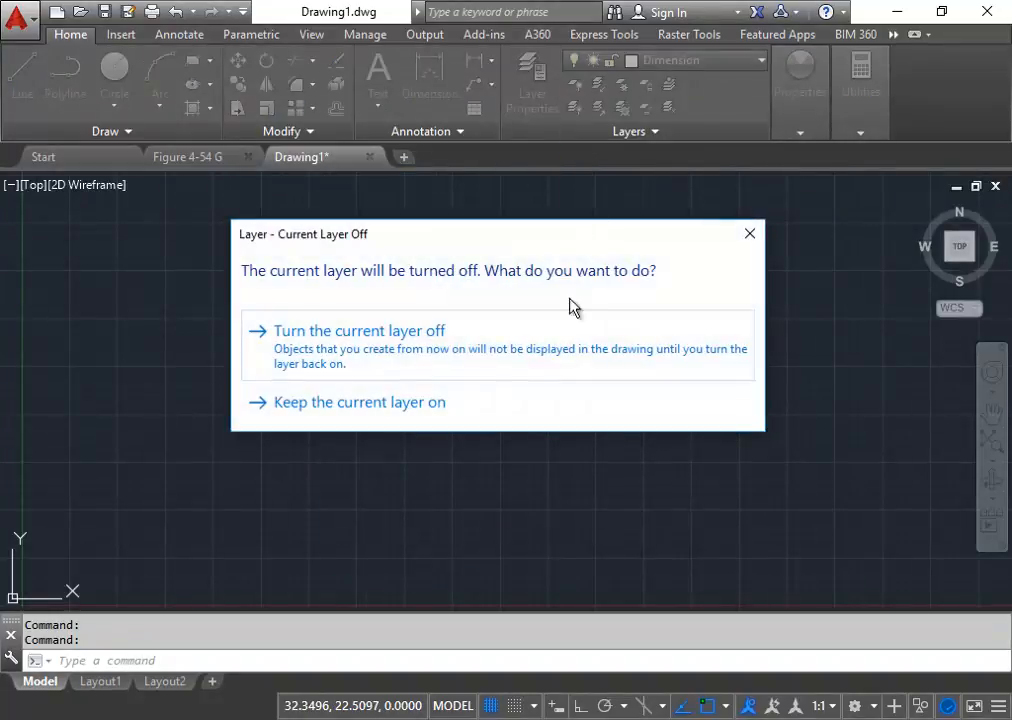
{"action": "left_click", "coordinate": [418, 408]}
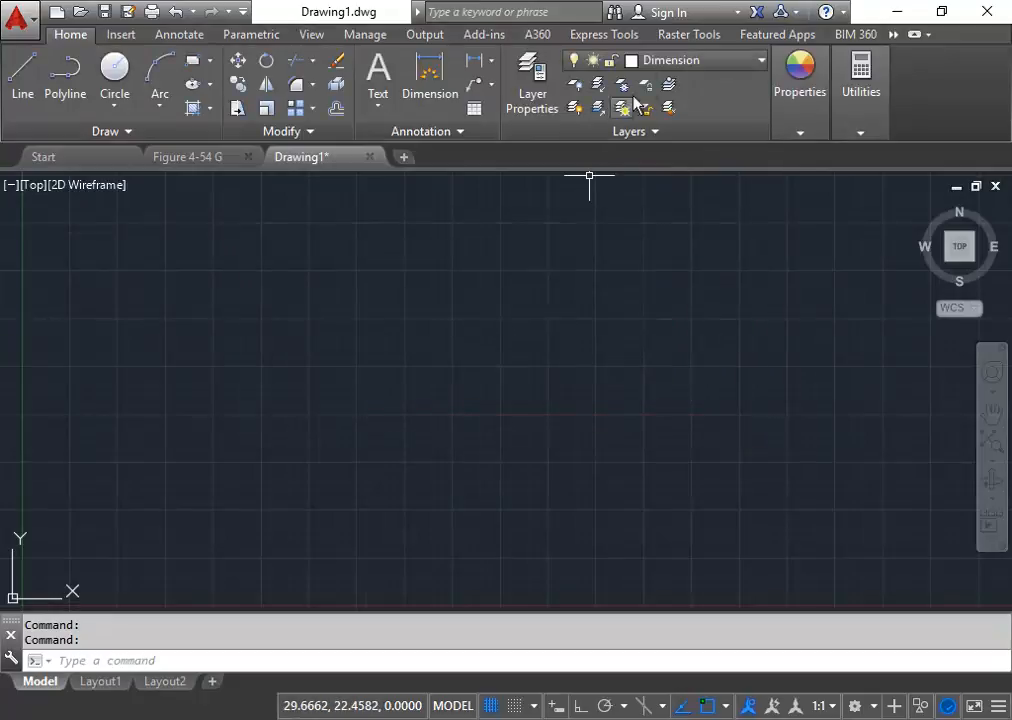
{"action": "left_click", "coordinate": [700, 62]}
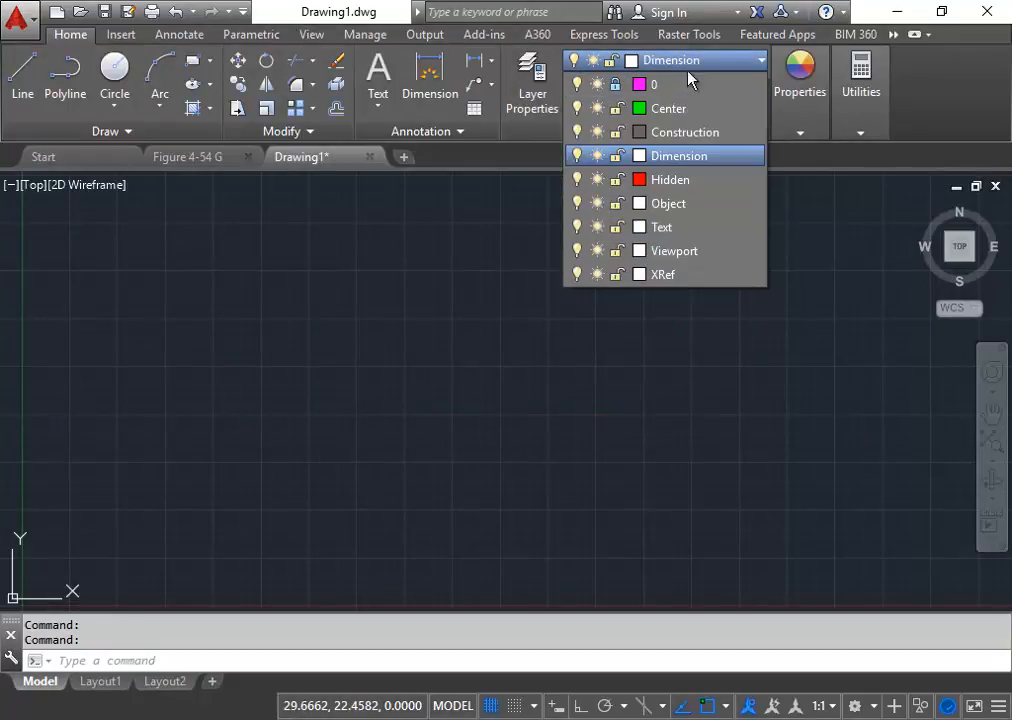
{"action": "left_click", "coordinate": [690, 160]}
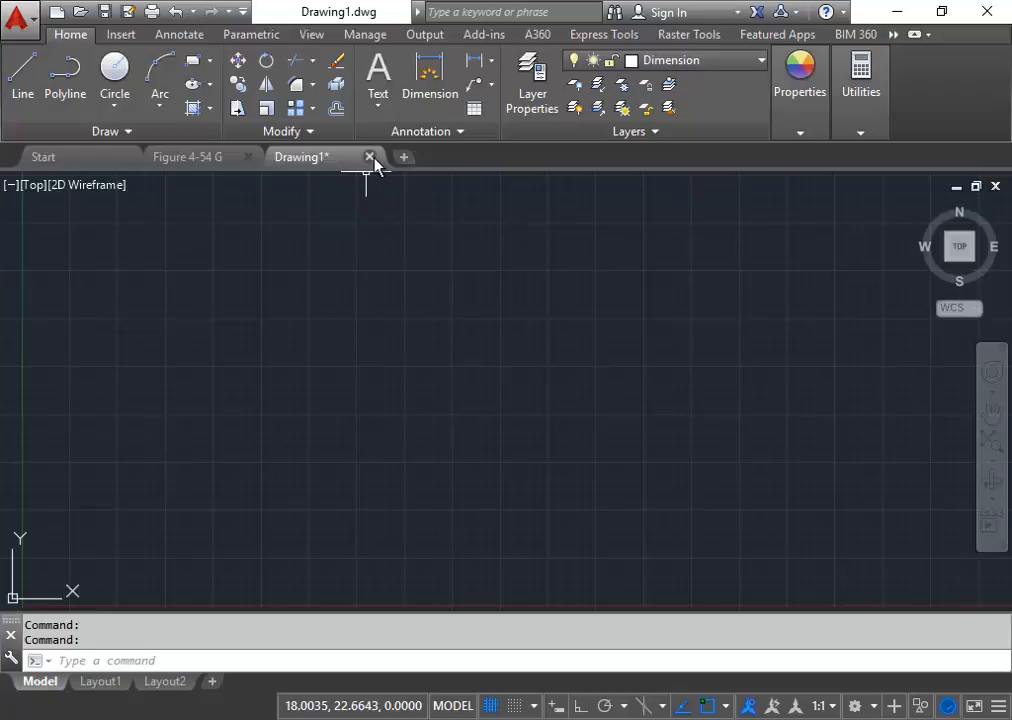
Step: Start a new blank drawing and open its layer properties
{"action": "left_click", "coordinate": [92, 166]}
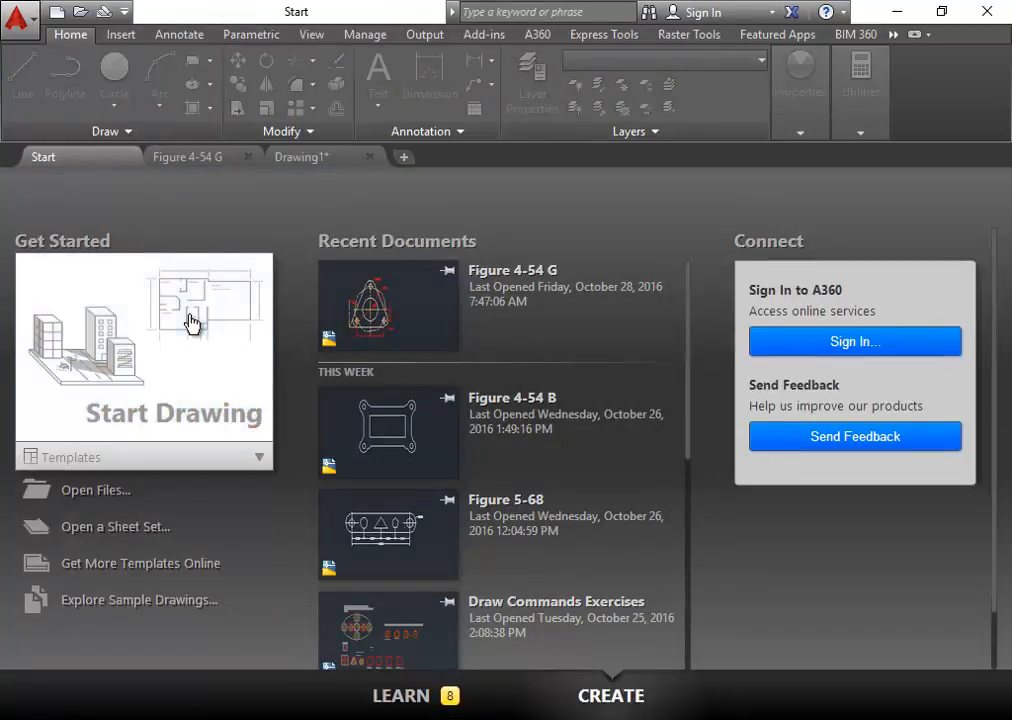
{"action": "left_click", "coordinate": [192, 323]}
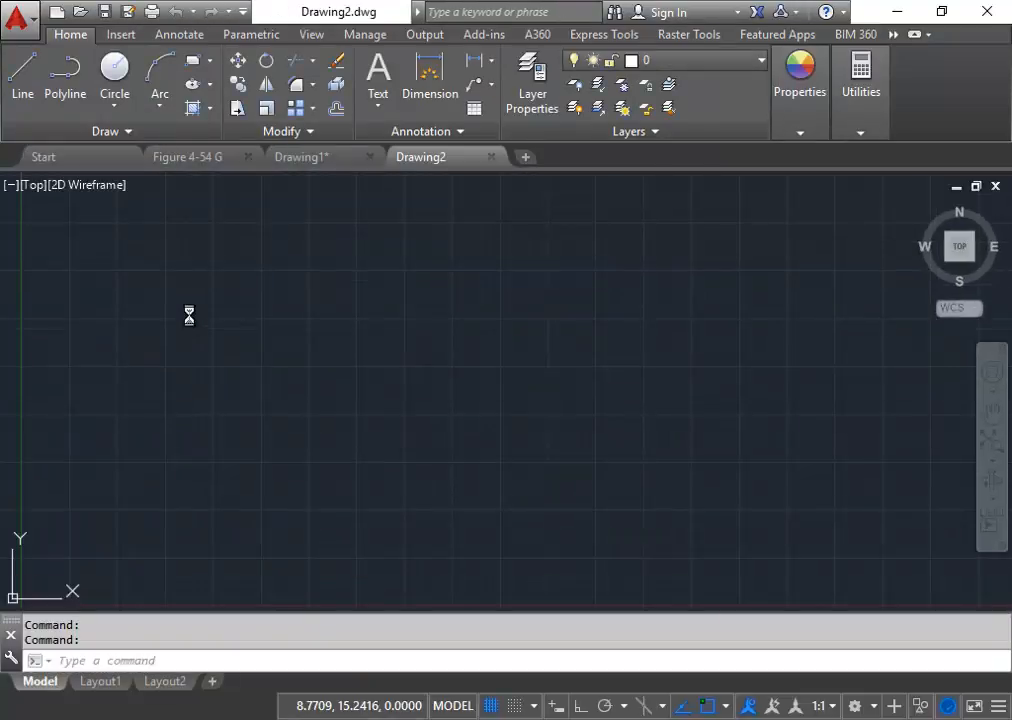
{"action": "left_click", "coordinate": [527, 100]}
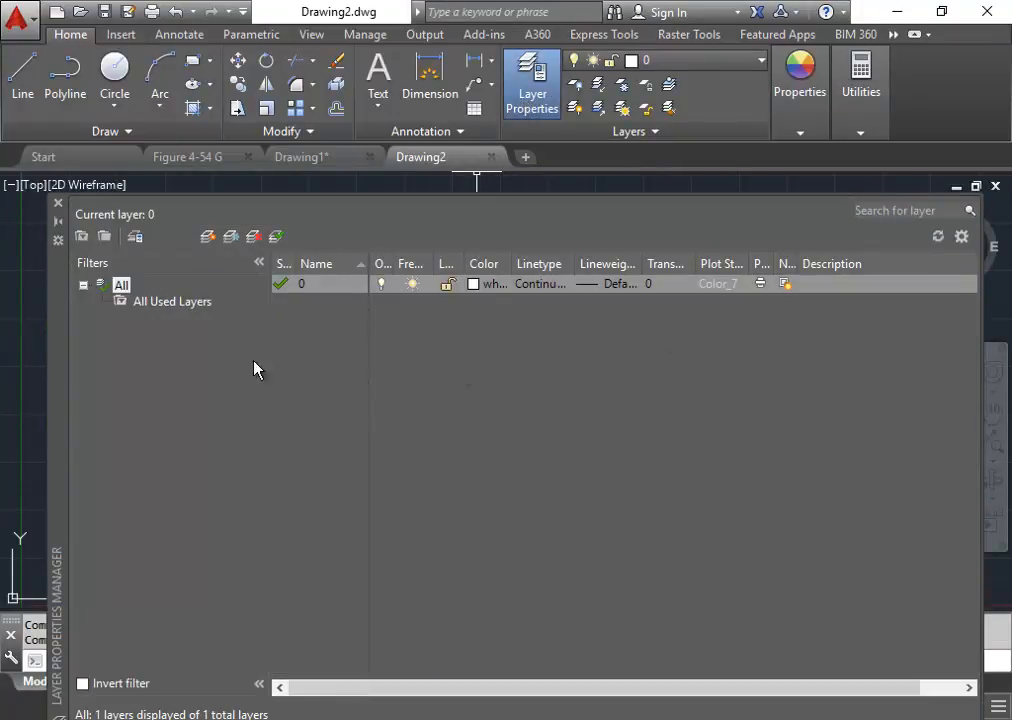
Step: Import the Standard layer state file (*.las) from the Desktop into the new drawing
{"action": "left_click", "coordinate": [137, 239]}
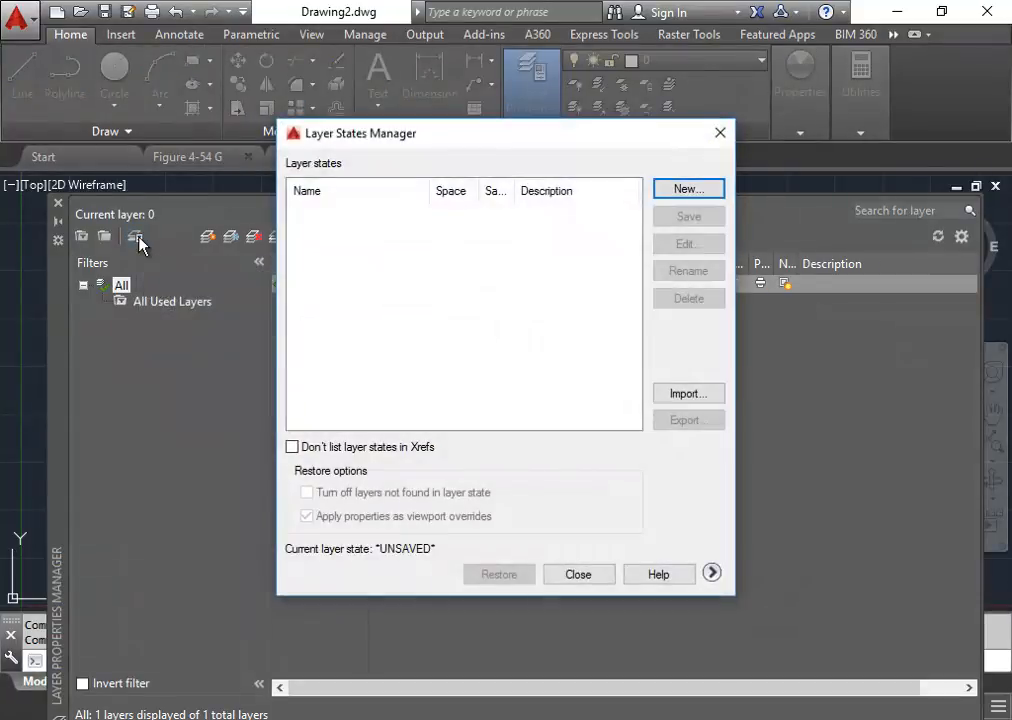
{"action": "left_click", "coordinate": [697, 396]}
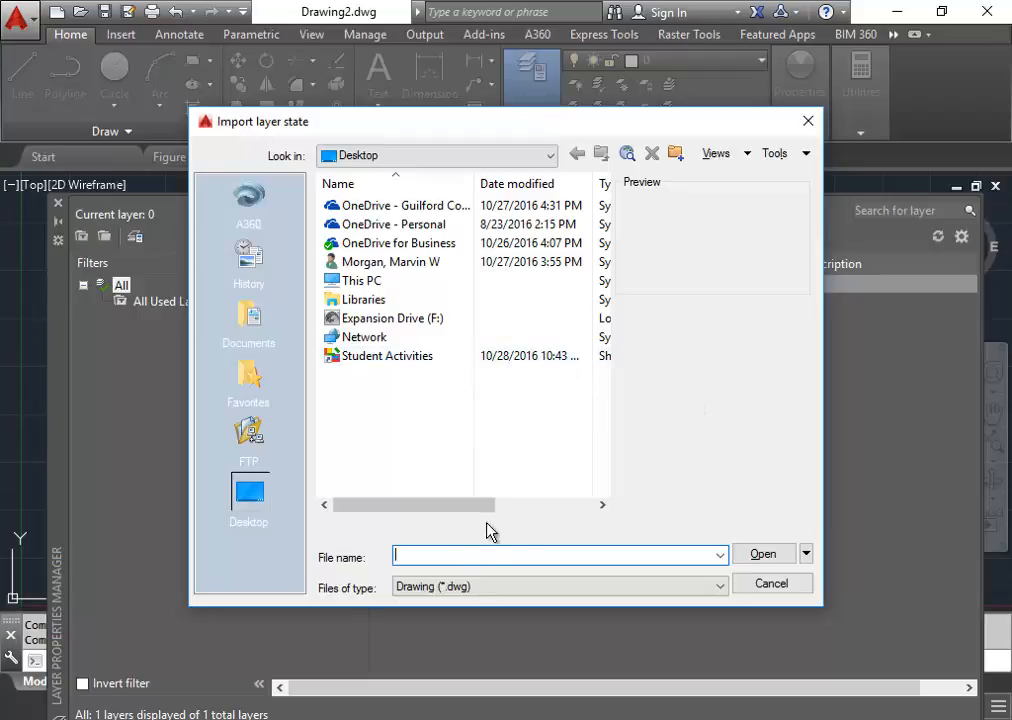
{"action": "left_click", "coordinate": [443, 589]}
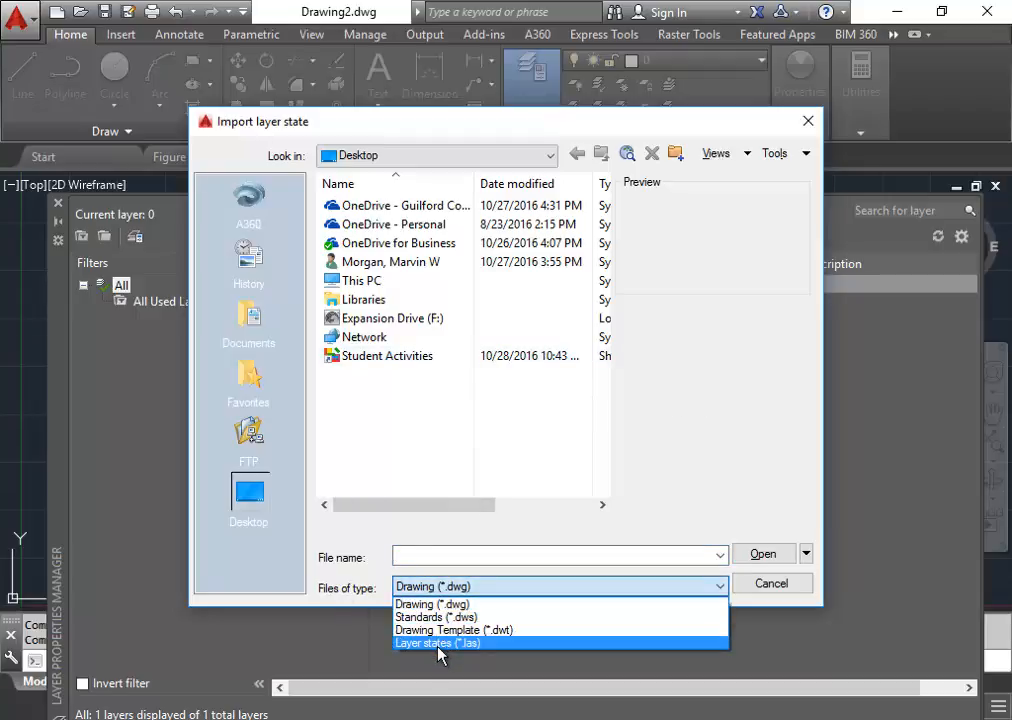
{"action": "left_click", "coordinate": [438, 643]}
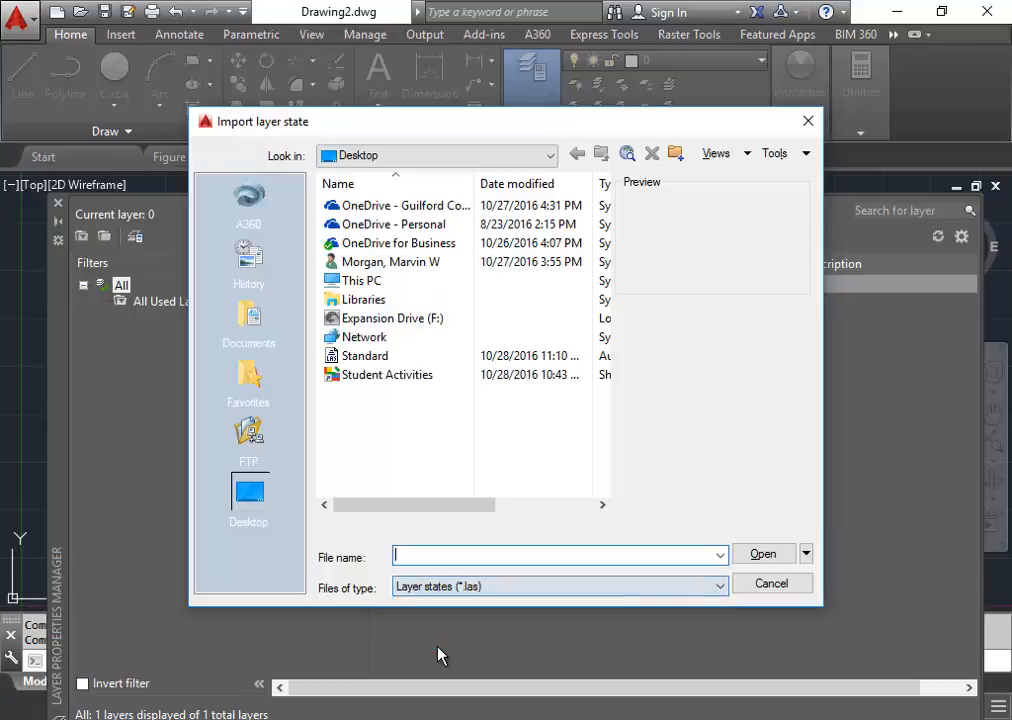
{"action": "left_click", "coordinate": [365, 358]}
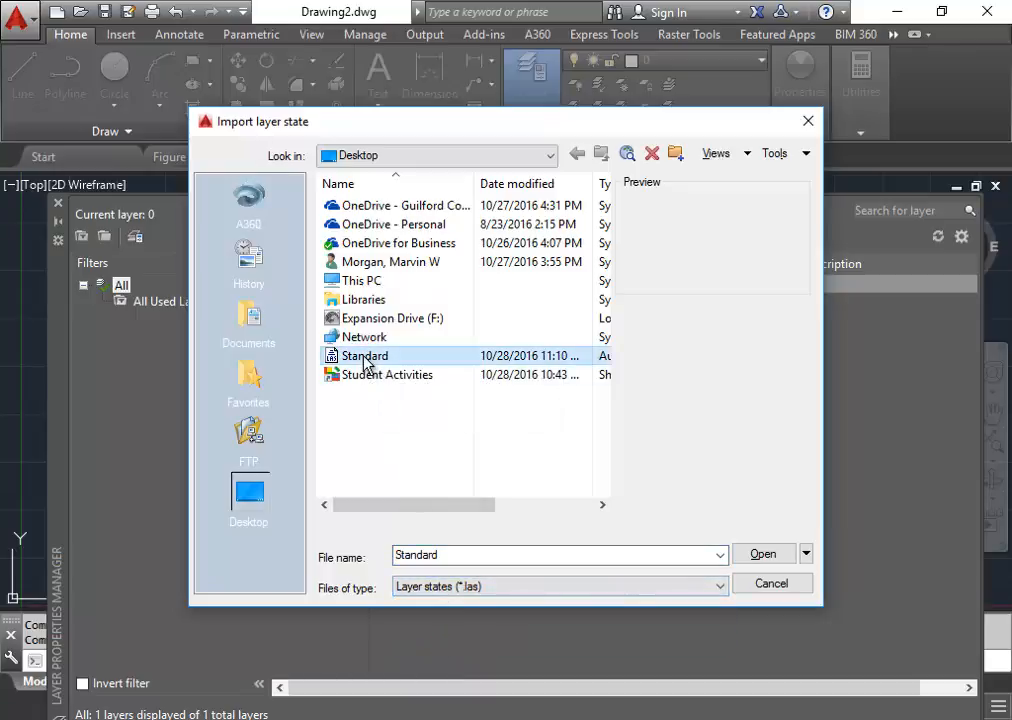
{"action": "left_click", "coordinate": [755, 556]}
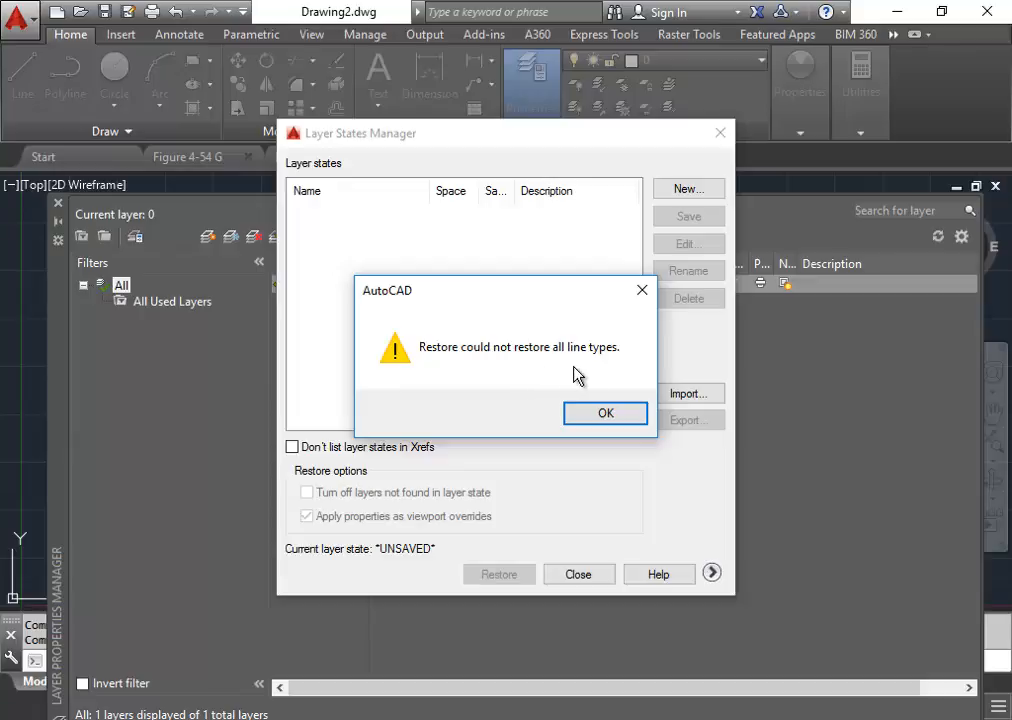
{"action": "left_click", "coordinate": [603, 415]}
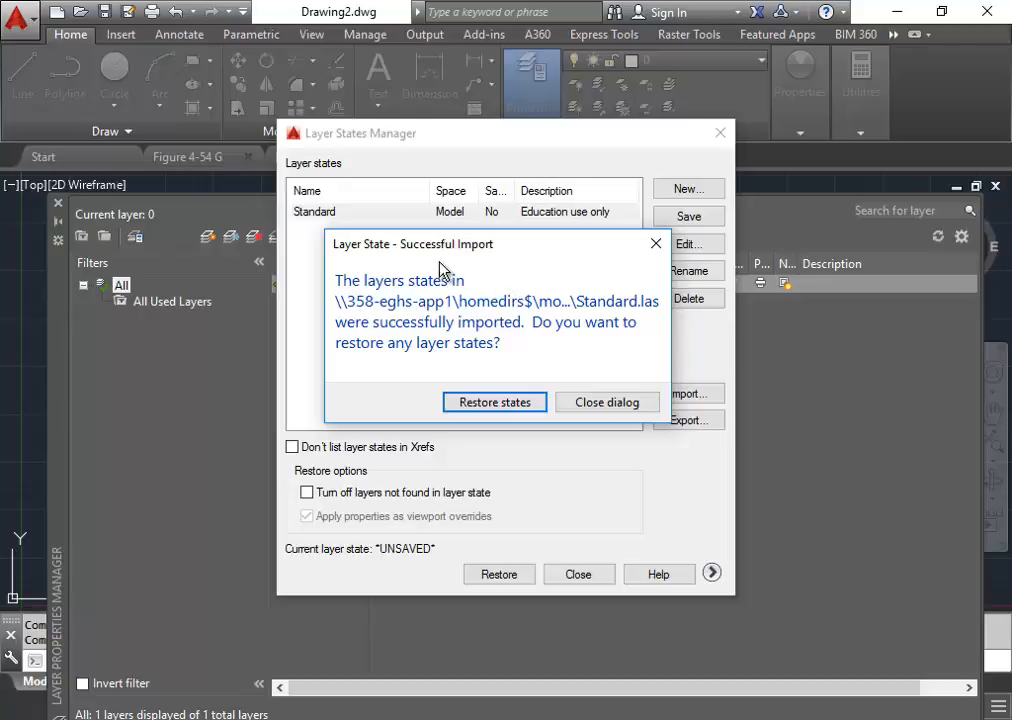
Step: Restore the imported Standard layer state in the new drawing
{"action": "left_click", "coordinate": [493, 405]}
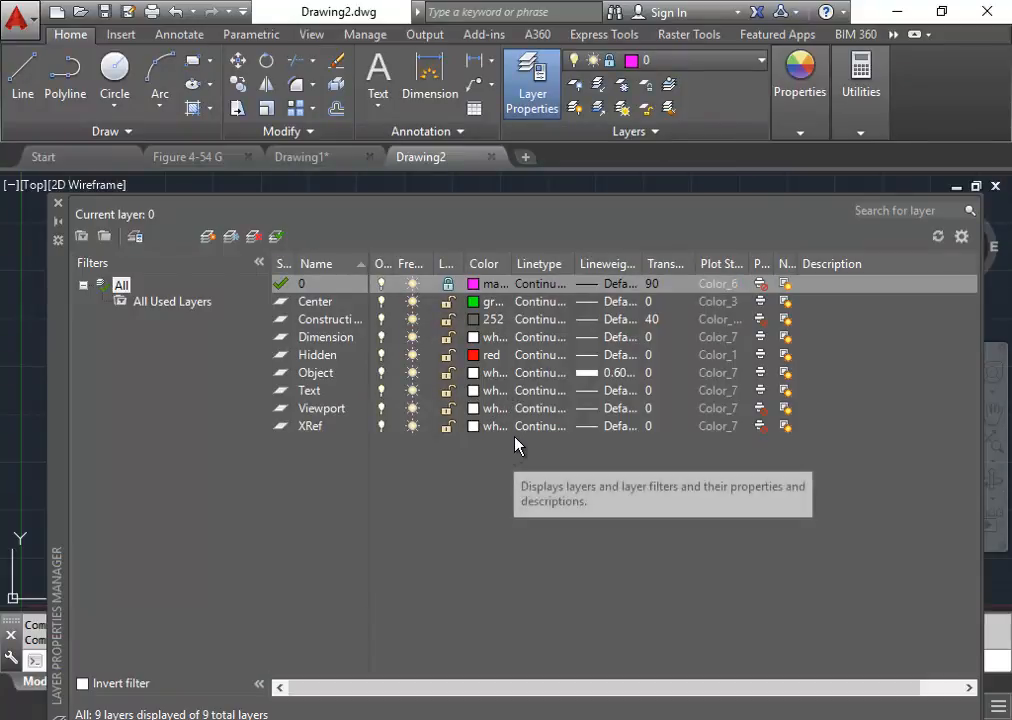
Step: Load the CENTER and HIDDEN linetypes from acad.lin while choosing a linetype for the Hidden layer
{"action": "left_click", "coordinate": [540, 357]}
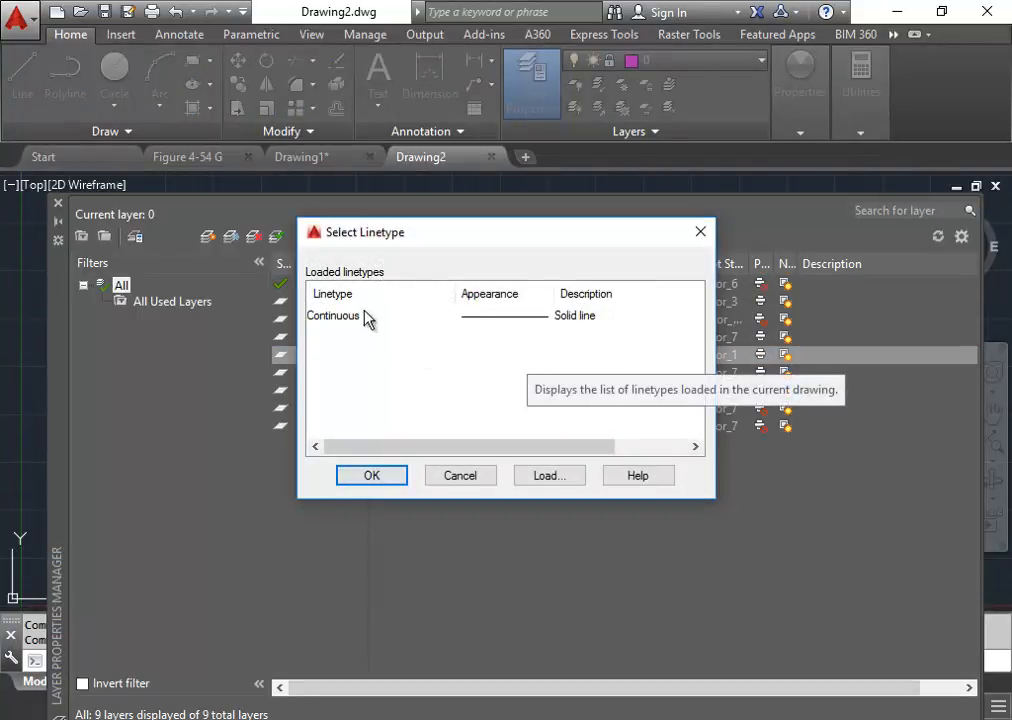
{"action": "left_click", "coordinate": [540, 477]}
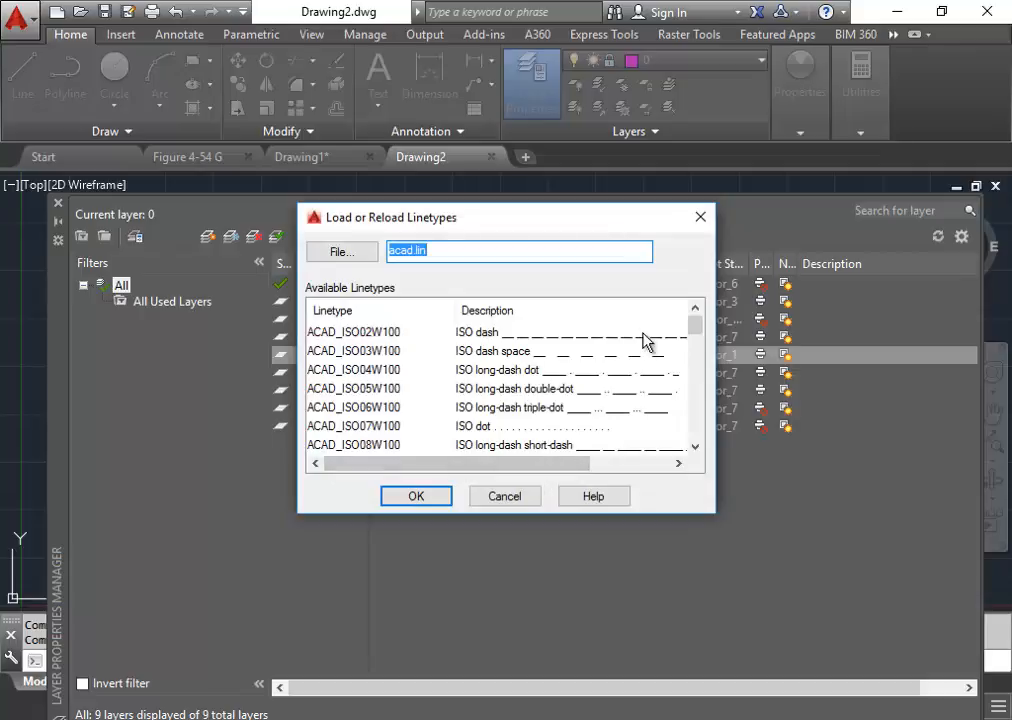
{"action": "scroll", "coordinate": [688, 377], "scroll_direction": "down", "scroll_amount": 5}
{"action": "scroll", "coordinate": [688, 377], "scroll_direction": "down", "scroll_amount": 1}
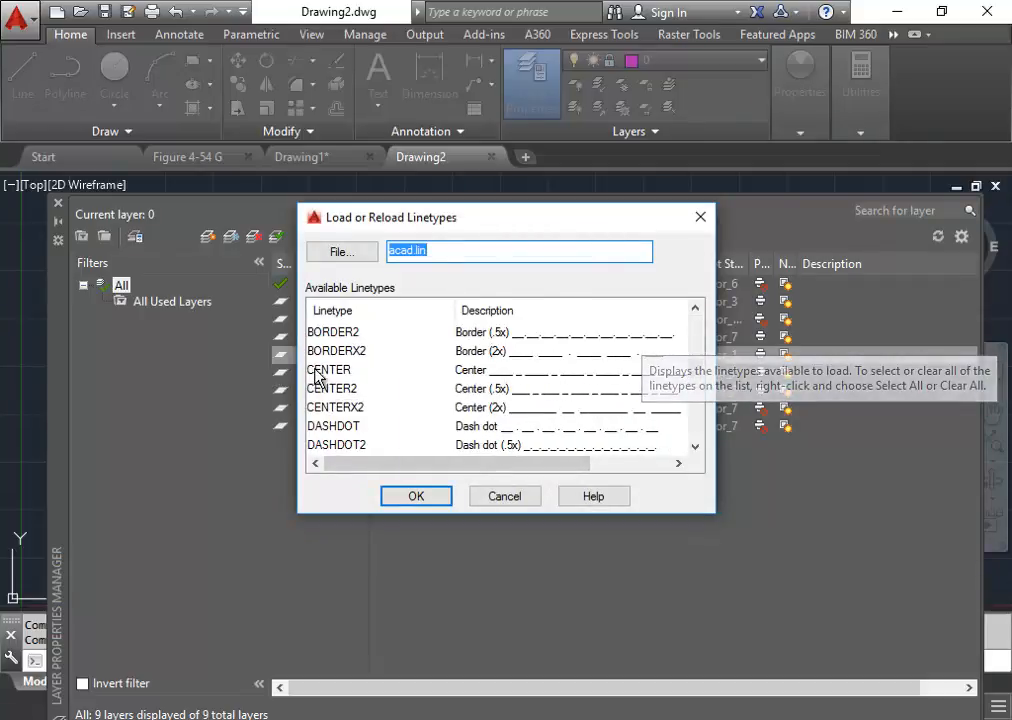
{"action": "left_click", "coordinate": [312, 369]}
{"action": "left_click", "coordinate": [418, 497]}
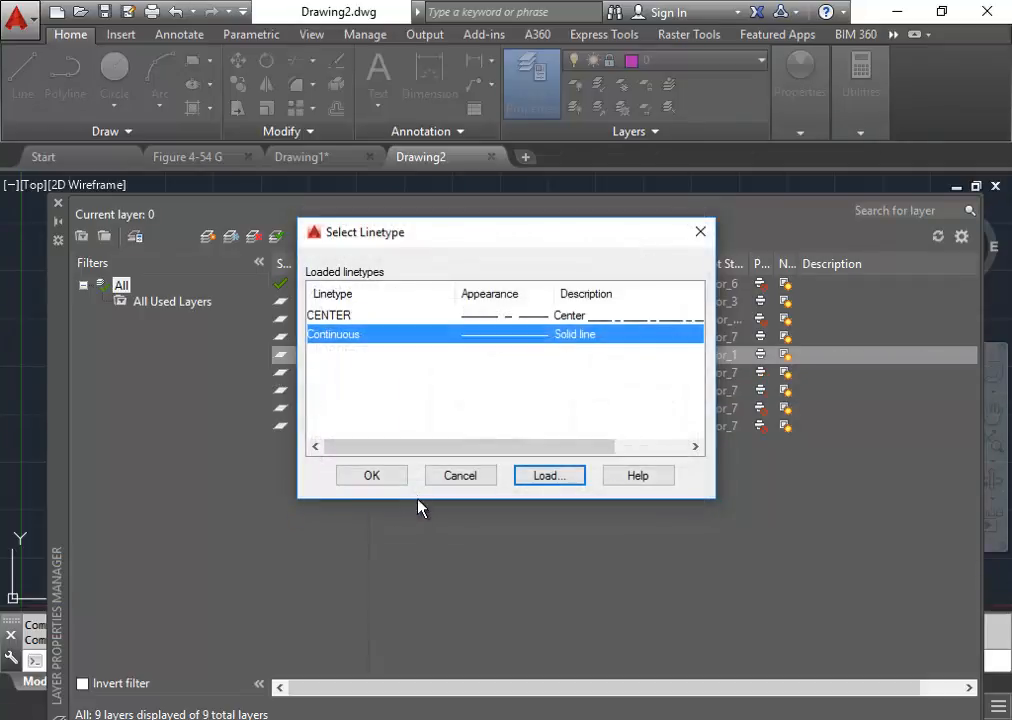
{"action": "left_click", "coordinate": [553, 478]}
{"action": "left_click_drag", "start_coordinate": [696, 323], "coordinate": [696, 425]}
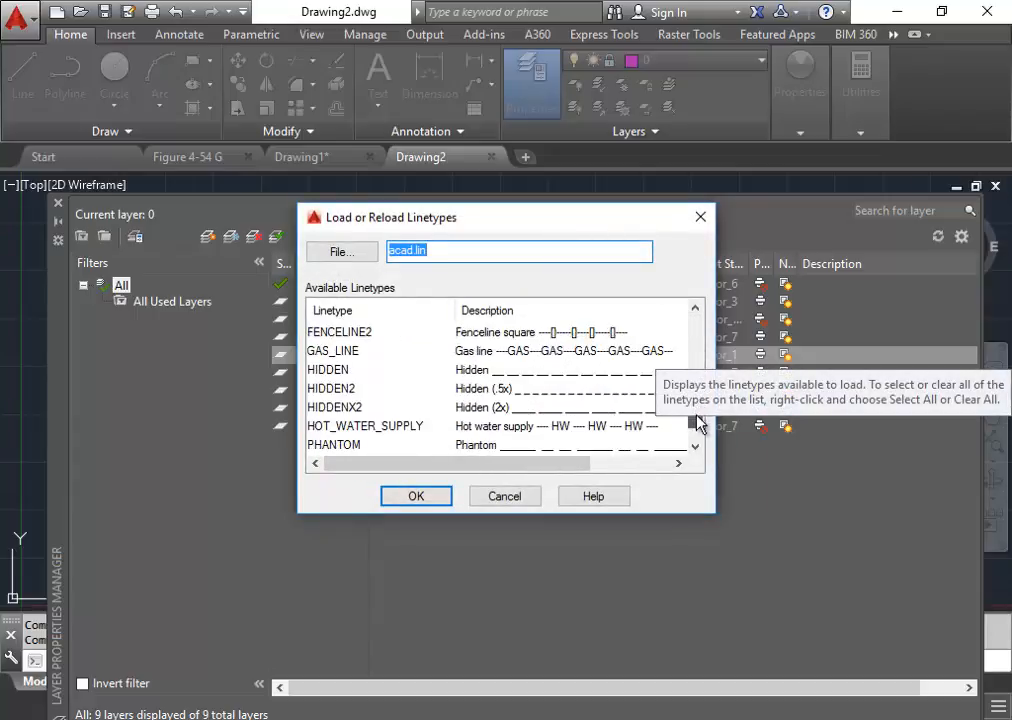
{"action": "left_click", "coordinate": [332, 371]}
{"action": "left_click", "coordinate": [420, 497]}
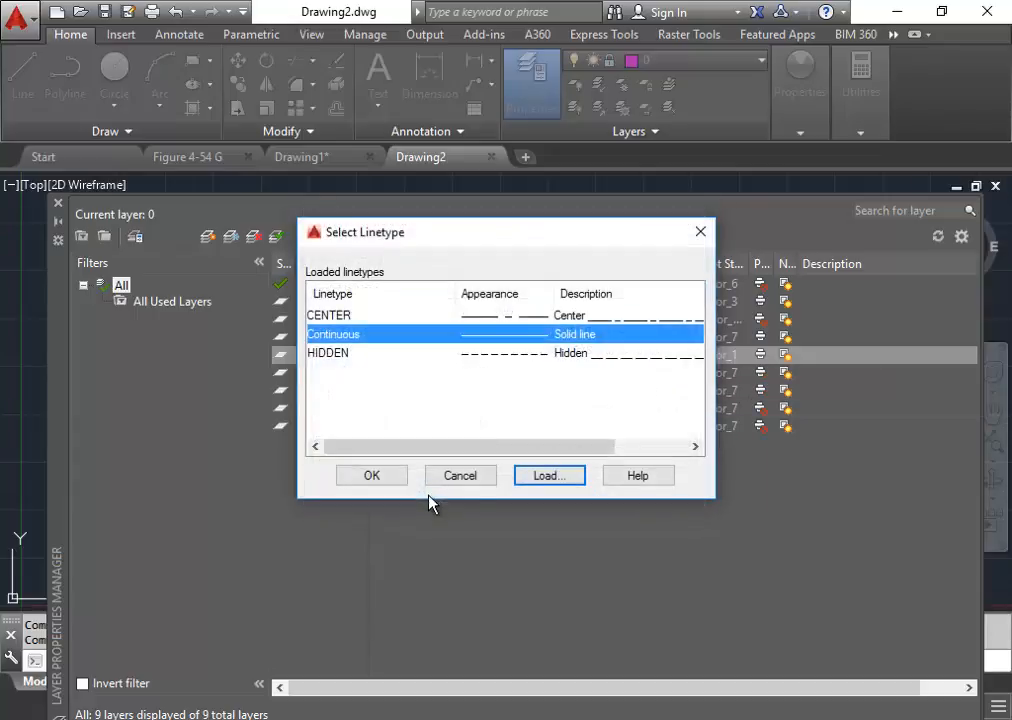
Step: Assign the HIDDEN linetype to the Hidden layer
{"action": "left_click_drag", "start_coordinate": [372, 251], "coordinate": [542, 249]}
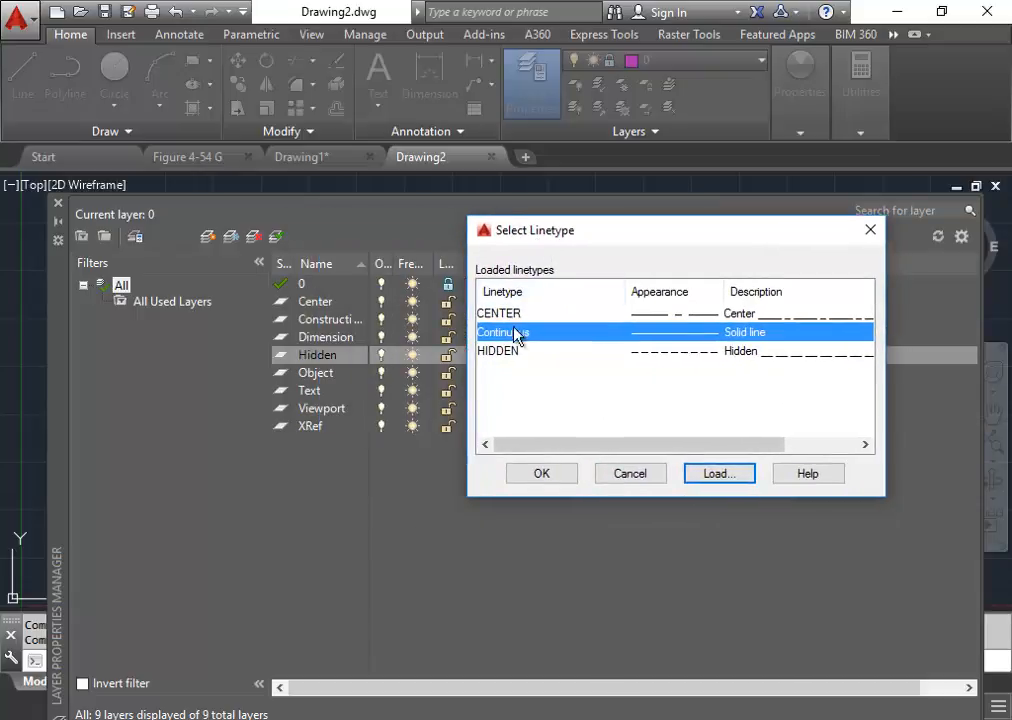
{"action": "left_click", "coordinate": [510, 351]}
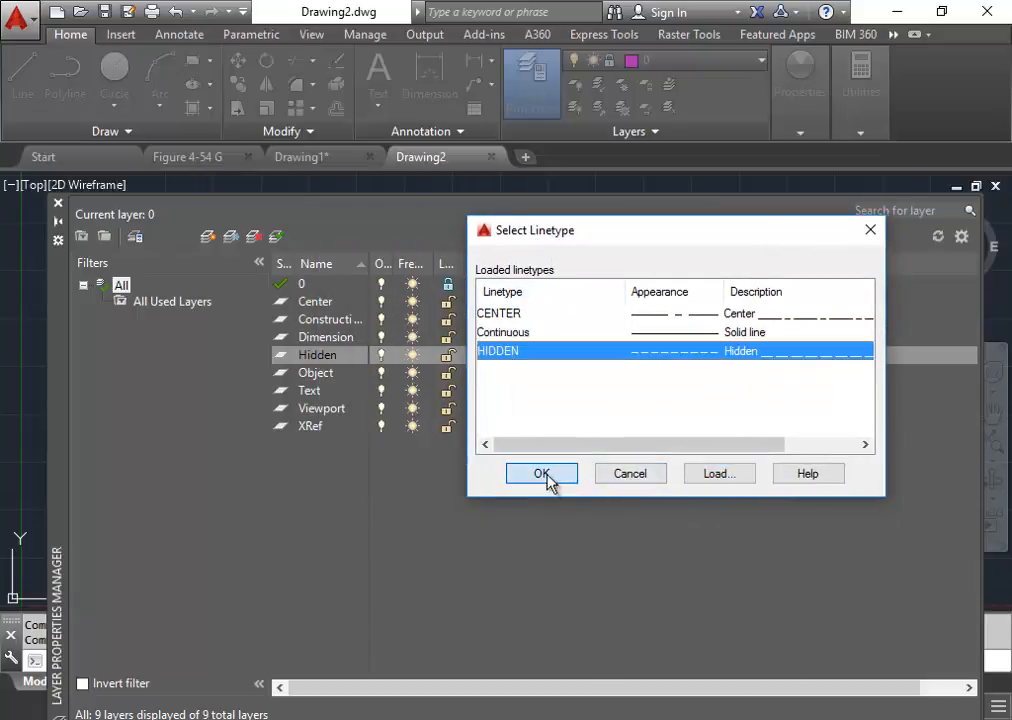
{"action": "left_click", "coordinate": [548, 476]}
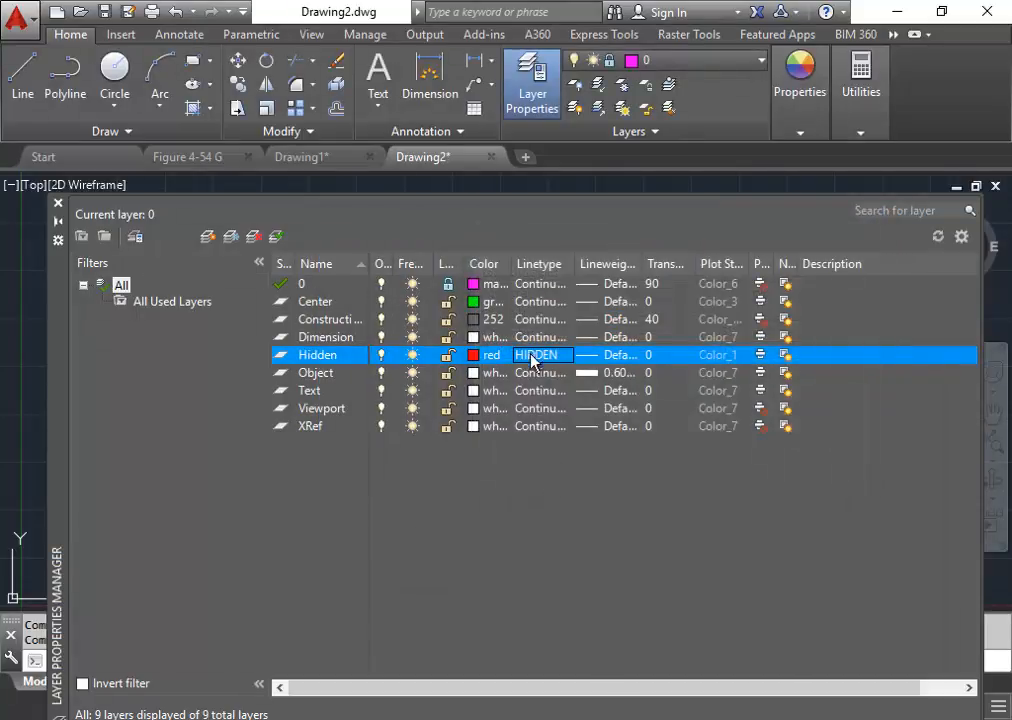
Step: Assign the CENTER linetype to the Center layer and close the layer properties
{"action": "left_click", "coordinate": [538, 301]}
{"action": "left_click", "coordinate": [490, 313]}
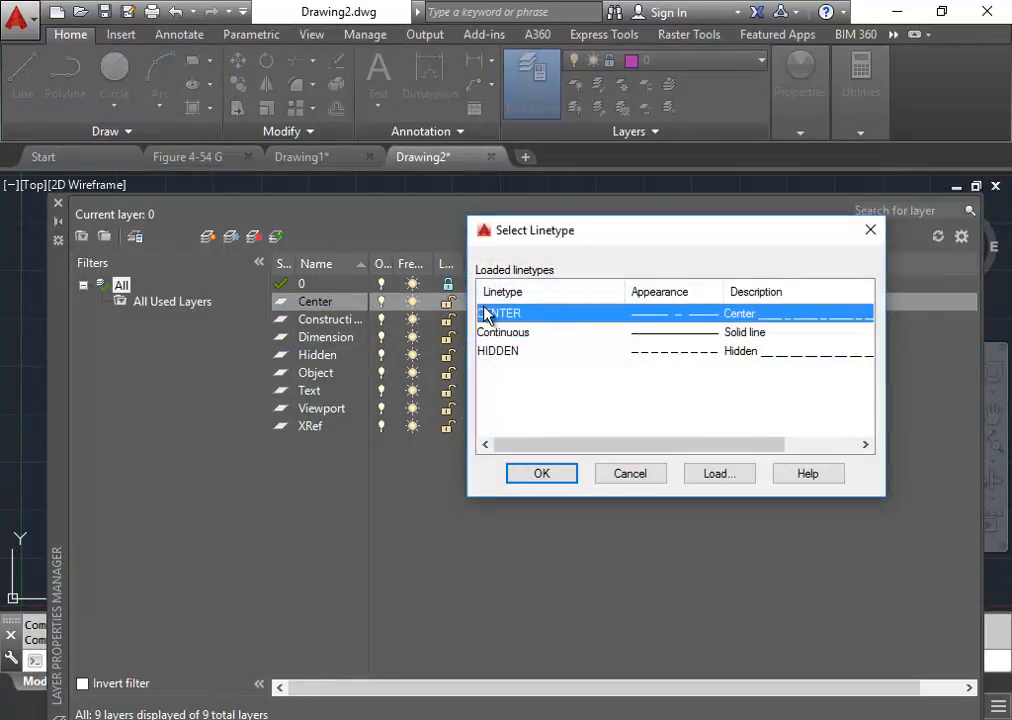
{"action": "left_click", "coordinate": [542, 474]}
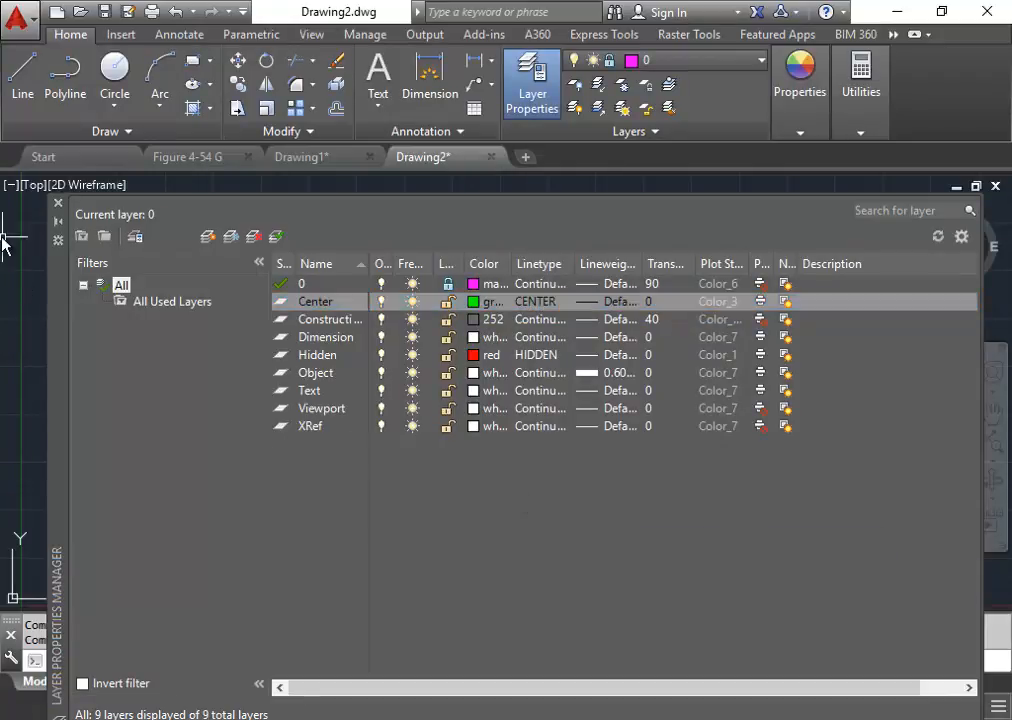
{"action": "left_click", "coordinate": [58, 205]}
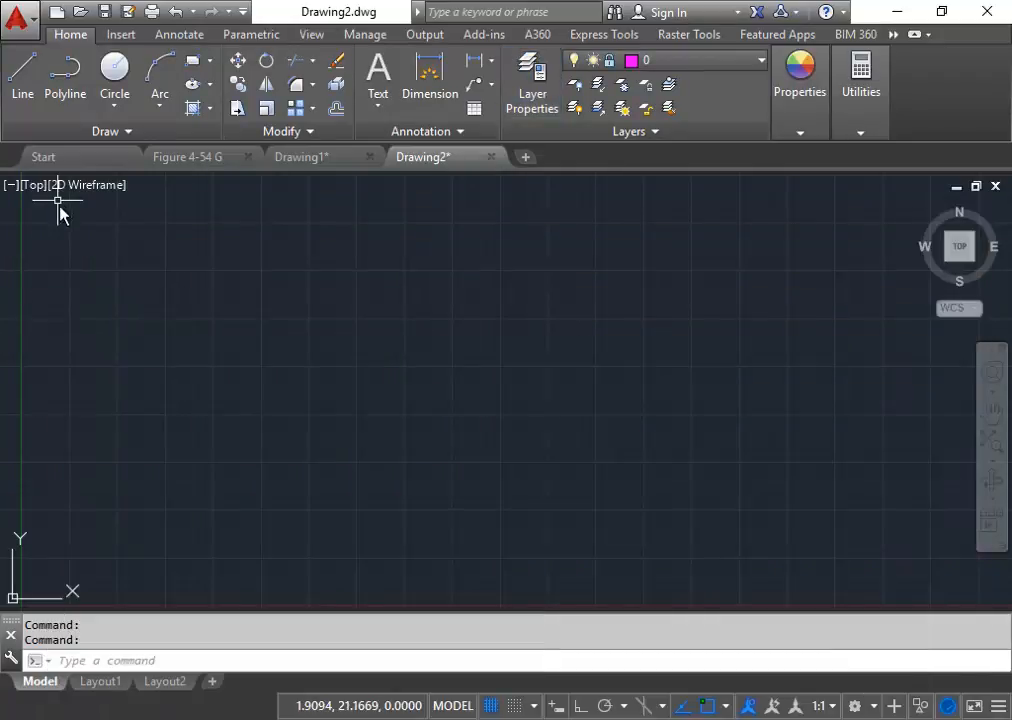